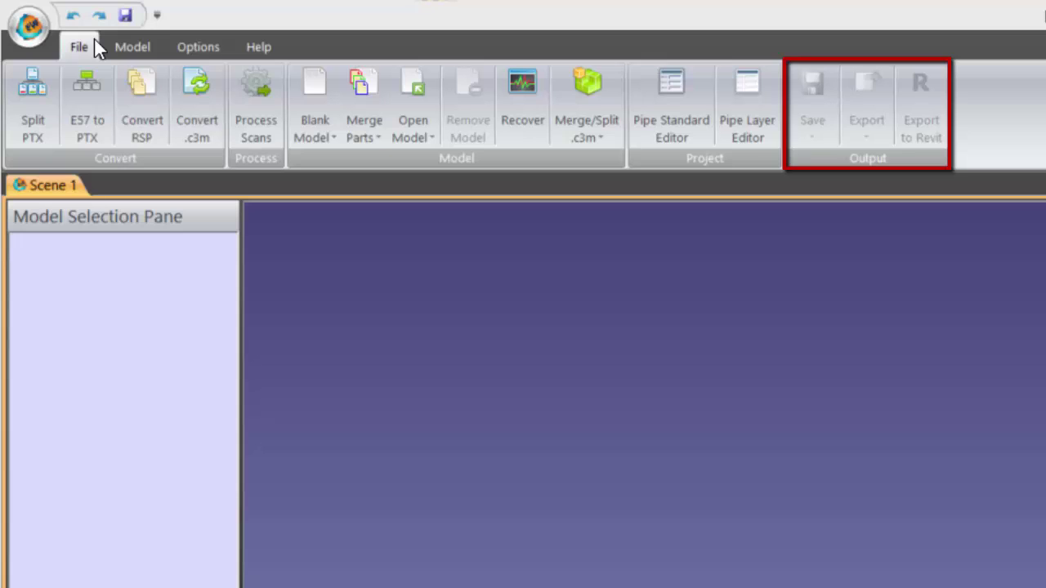
{"action": "left_click", "coordinate": [126, 46]}
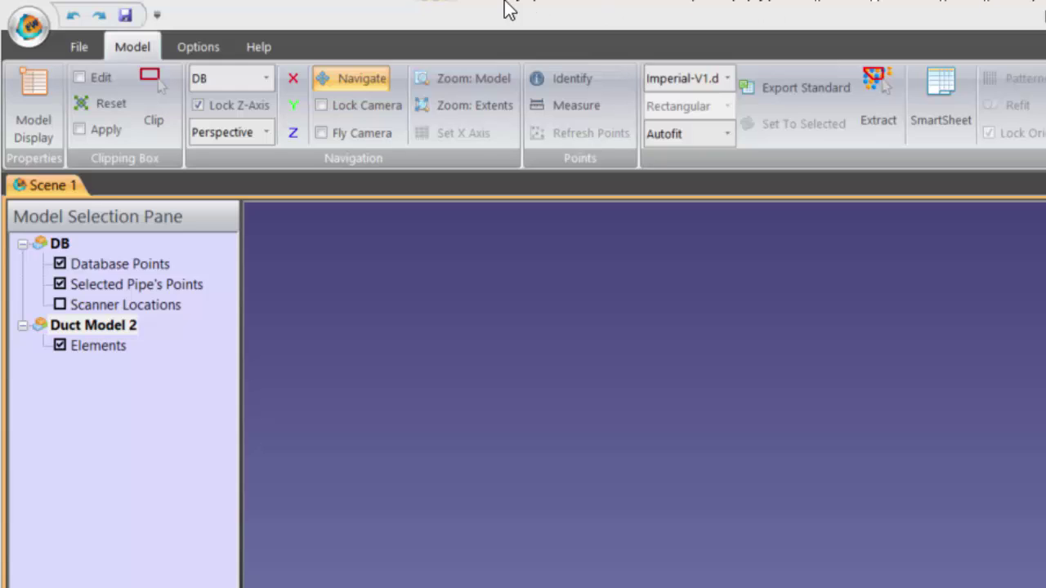
{"action": "left_click", "coordinate": [184, 46]}
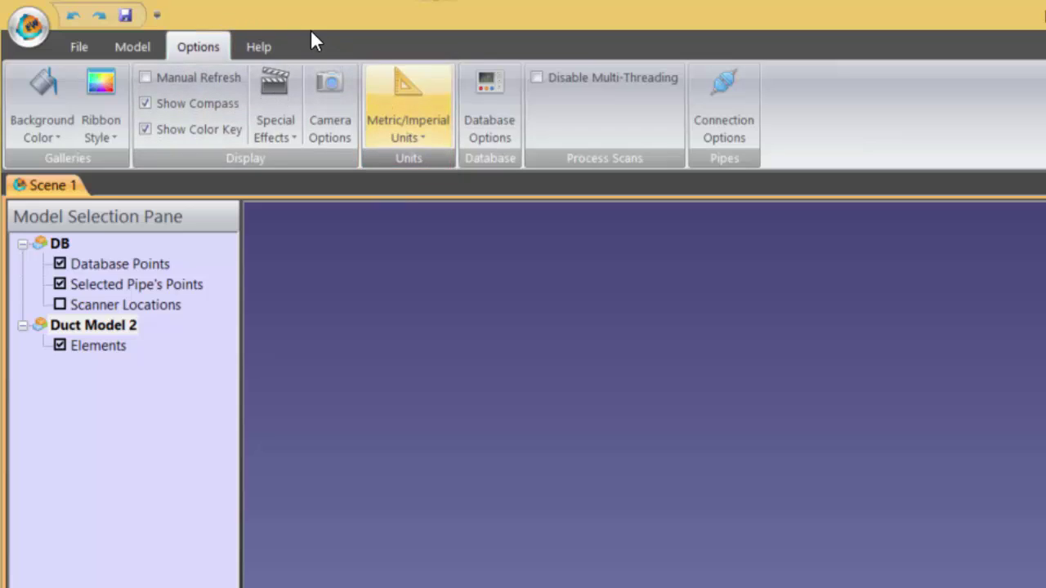
{"action": "left_click", "coordinate": [262, 47]}
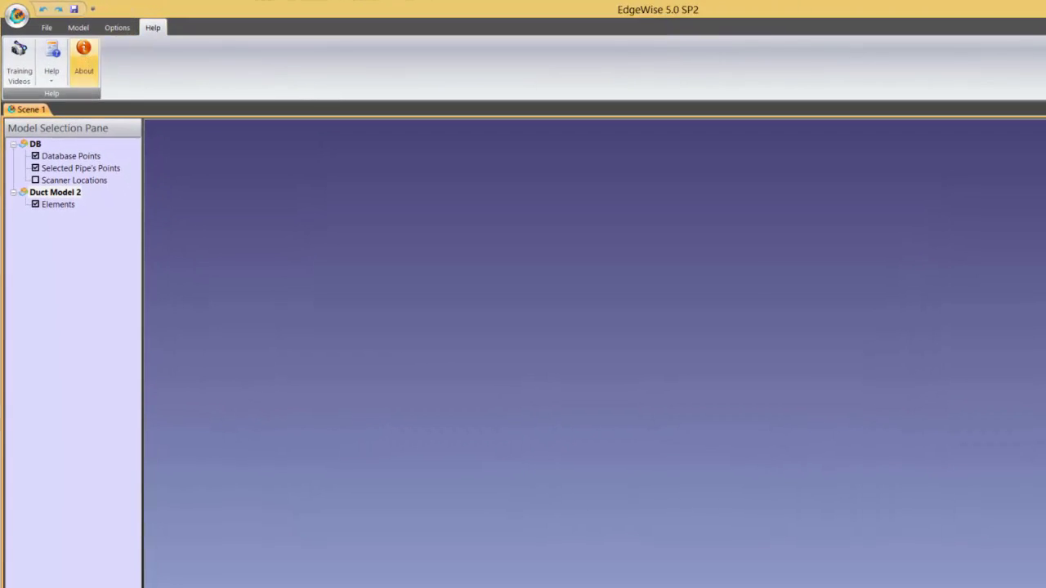
{"action": "left_click", "coordinate": [151, 106]}
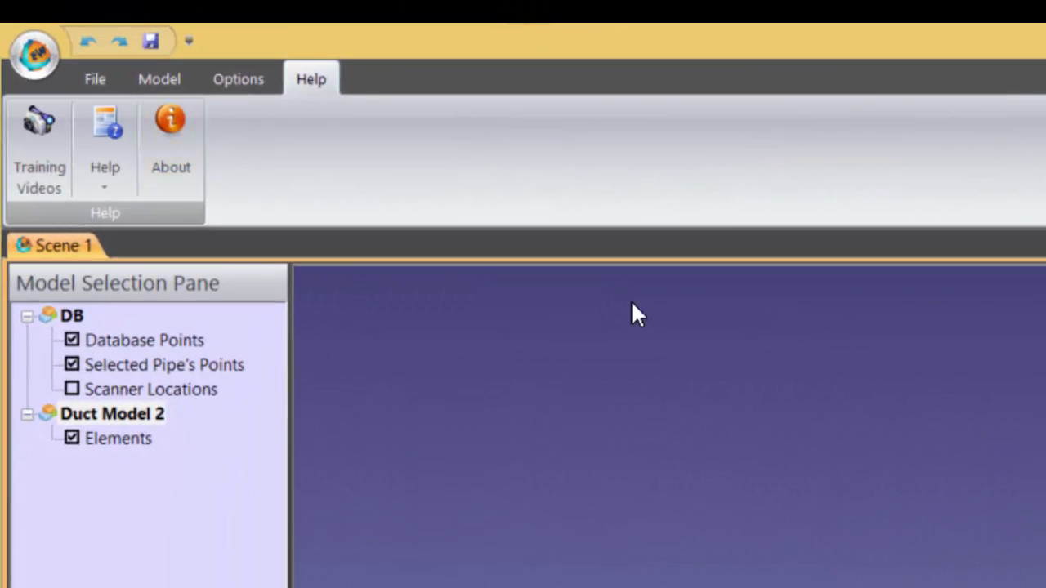
{"action": "left_click", "coordinate": [110, 152]}
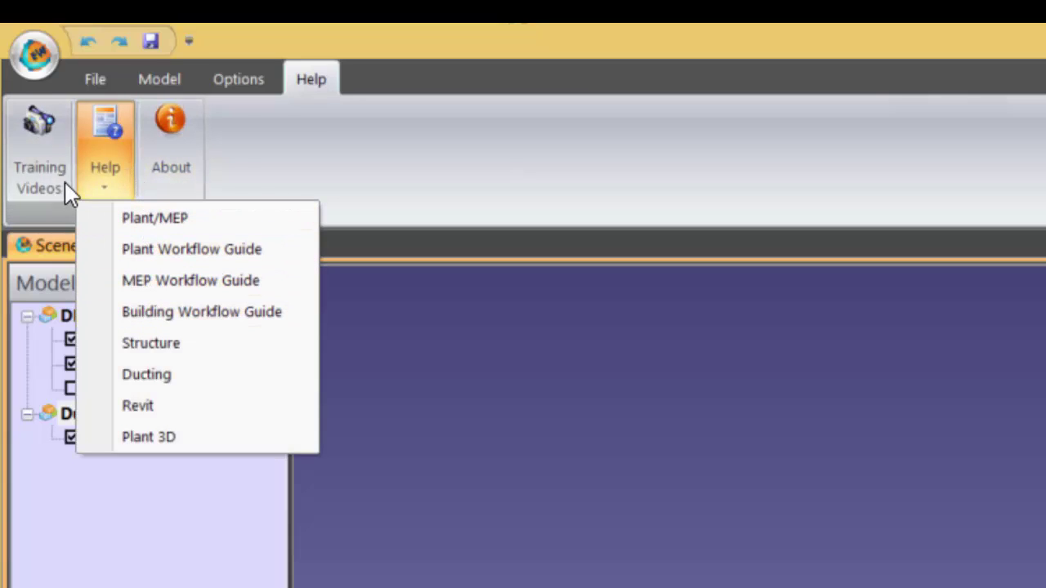
{"action": "left_click", "coordinate": [255, 184]}
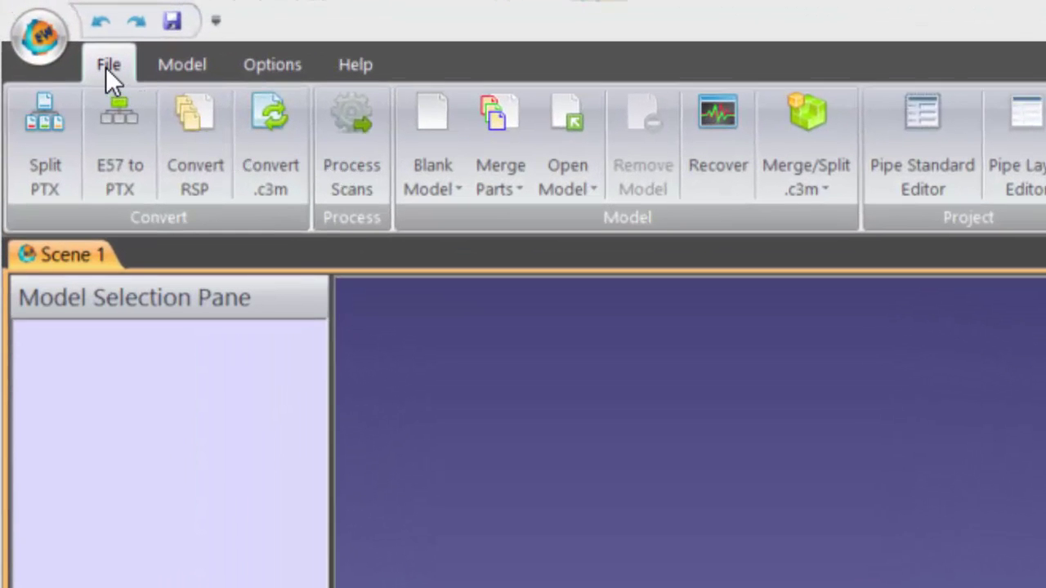
Open the point database in the scene, then add a new blank duct model and select it.
{"action": "left_click", "coordinate": [571, 149]}
{"action": "left_click", "coordinate": [646, 224]}
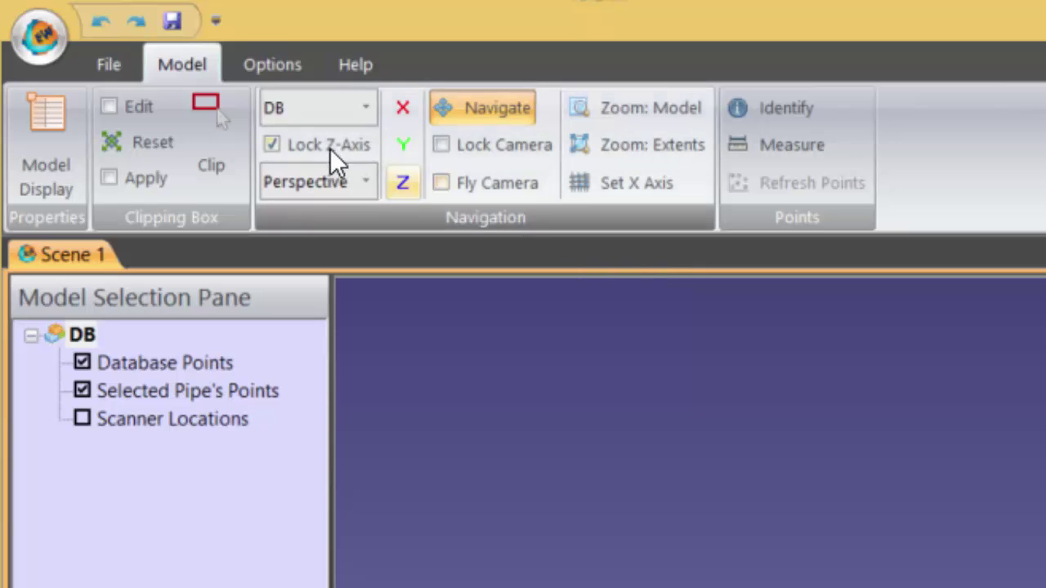
{"action": "left_click", "coordinate": [109, 65]}
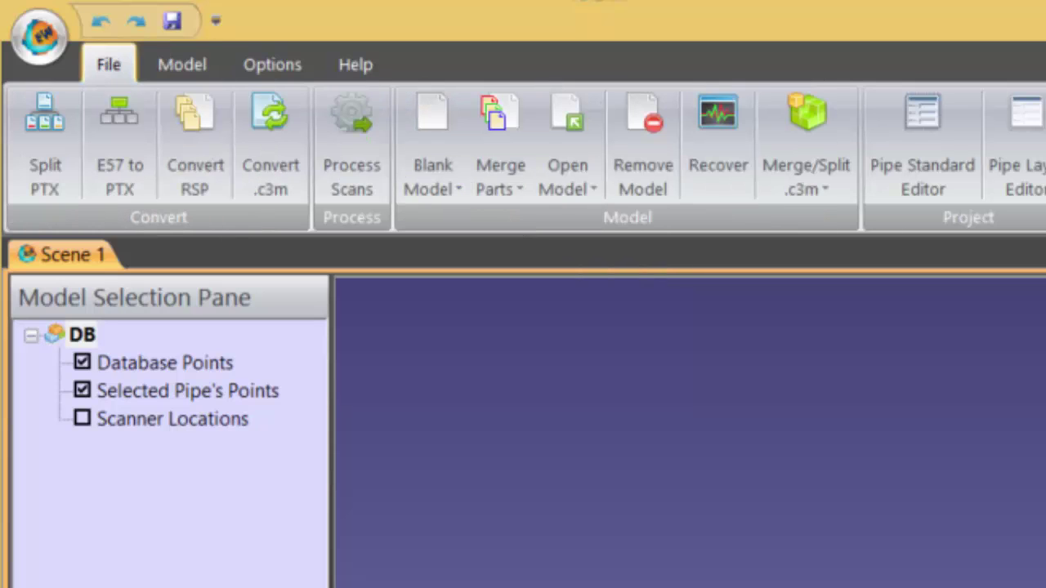
{"action": "left_click", "coordinate": [436, 186]}
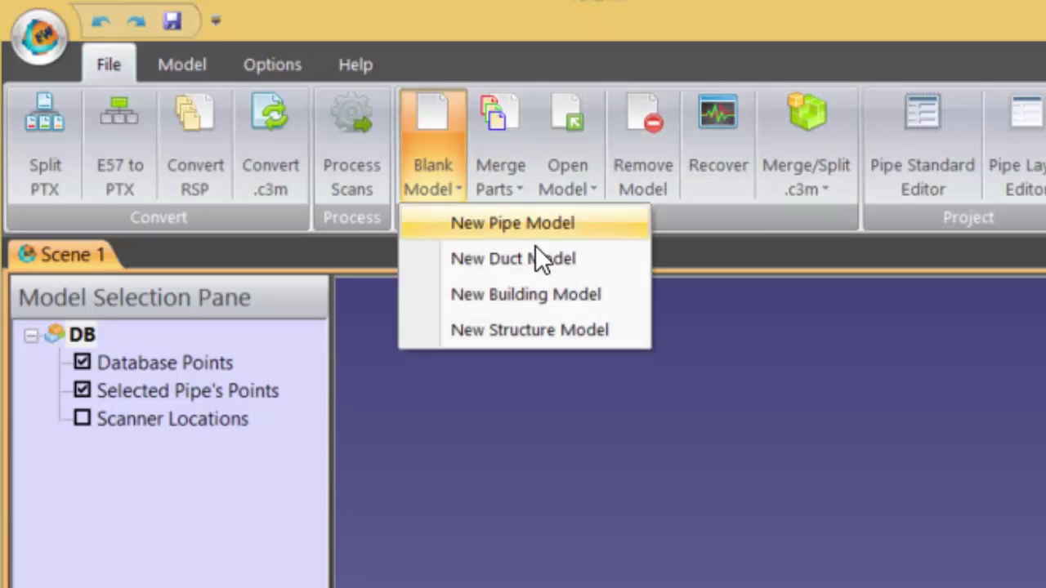
{"action": "left_click", "coordinate": [572, 255]}
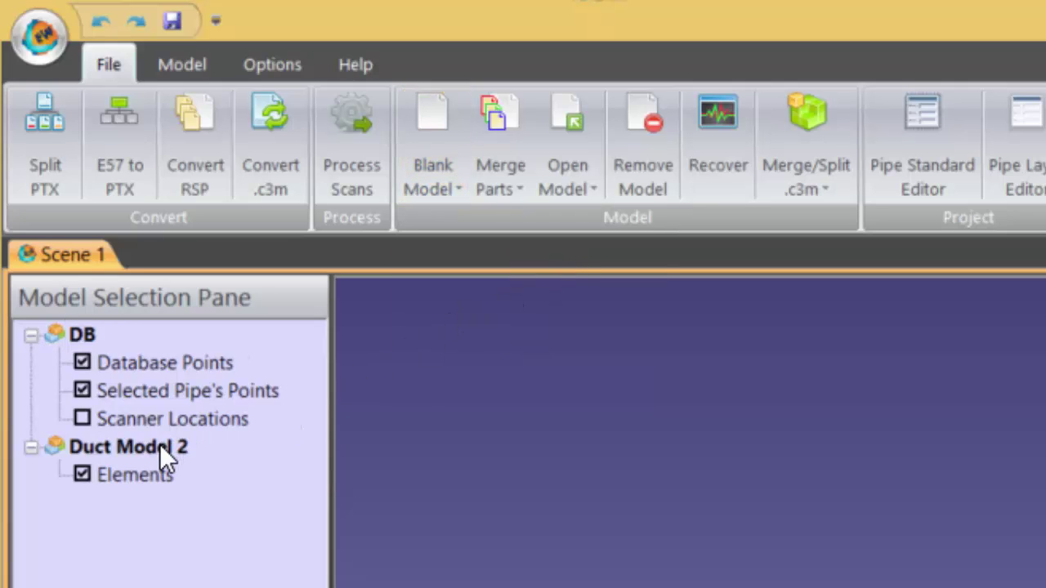
{"action": "left_click", "coordinate": [160, 448]}
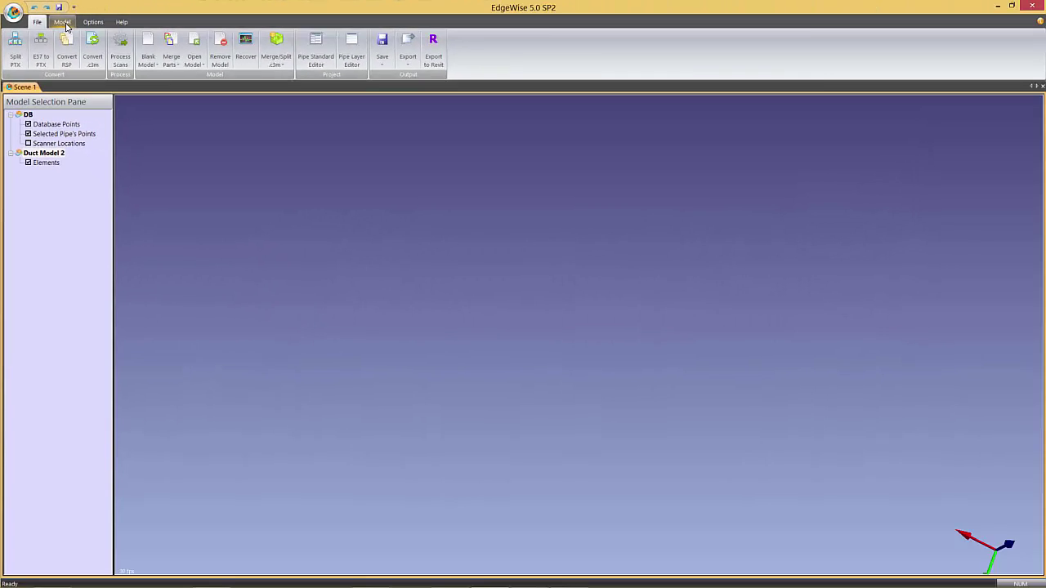
Check the available ducting standards for the duct model and keep Imperial-V1.ducting.
{"action": "left_click", "coordinate": [181, 64]}
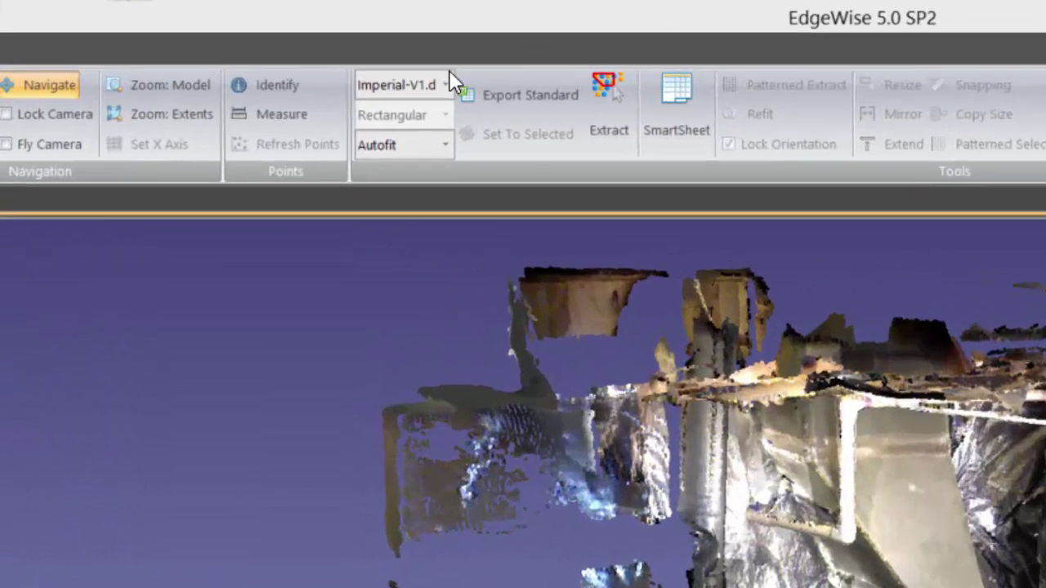
{"action": "left_click", "coordinate": [445, 85]}
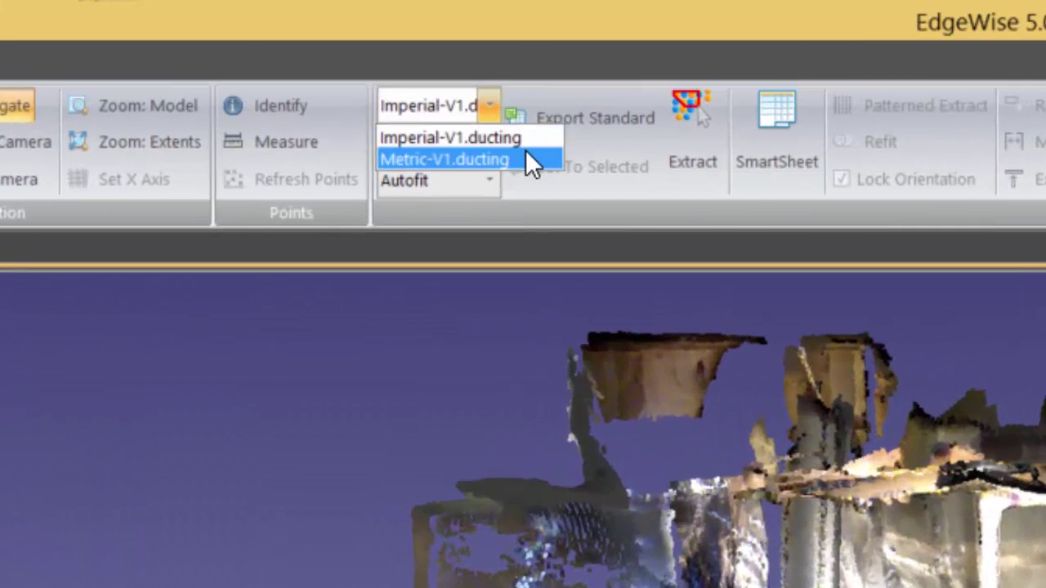
{"action": "left_click", "coordinate": [487, 113]}
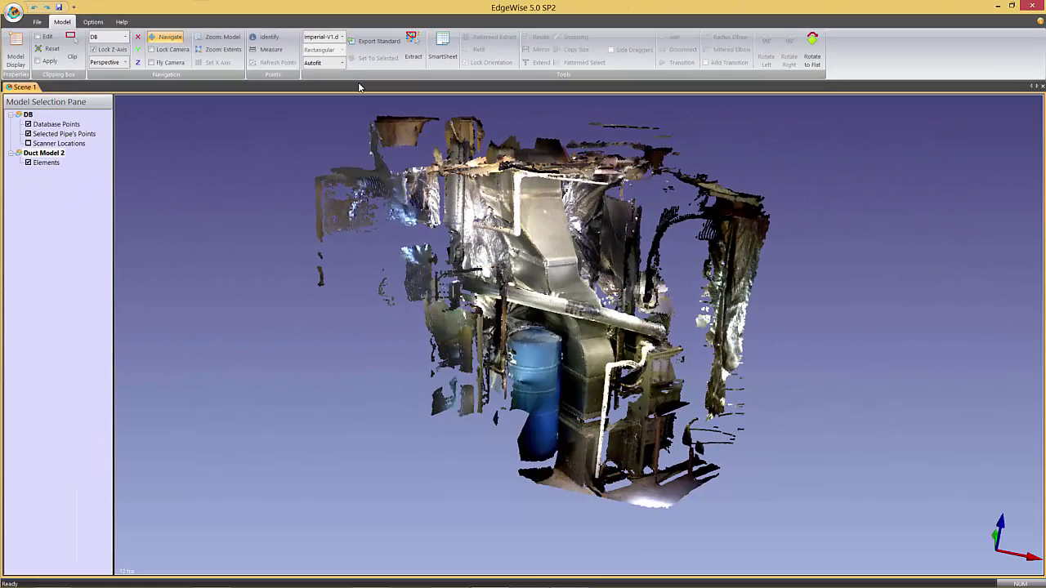
Extract the rectangular duct section beside the blue barrel by outlining its two visible faces with a closed polygon.
{"action": "scroll", "coordinate": [640, 186], "scroll_direction": "up", "scroll_amount": 5}
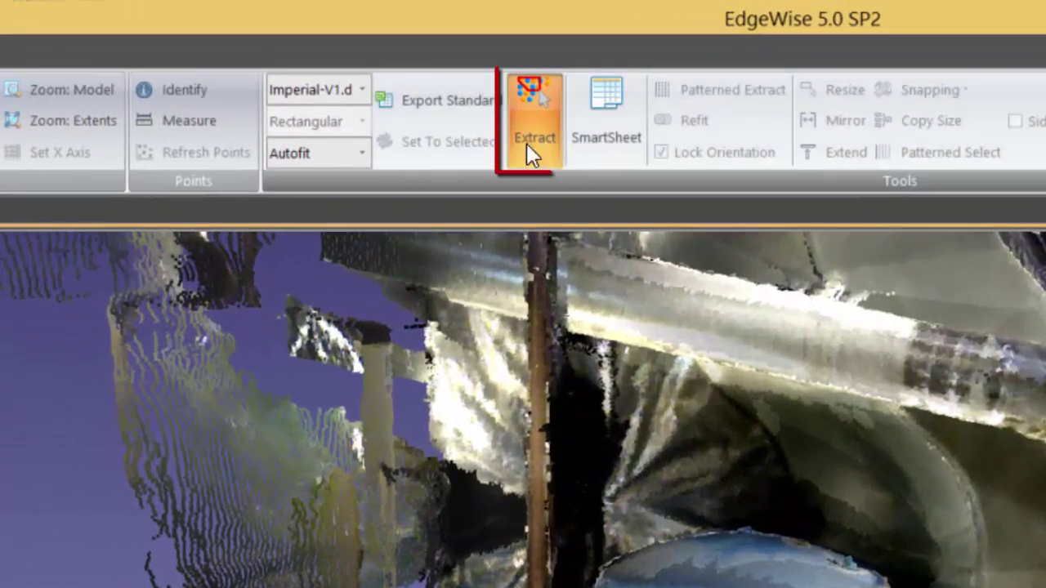
{"action": "left_click", "coordinate": [526, 145]}
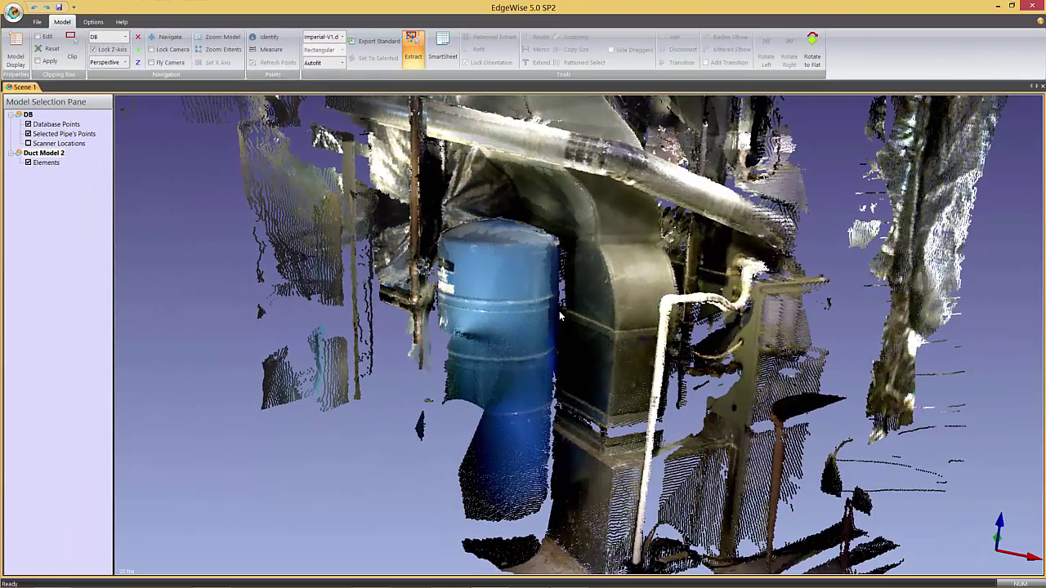
{"action": "left_click_drag", "start_coordinate": [564, 312], "coordinate": [615, 339]}
{"action": "left_click", "coordinate": [614, 335]}
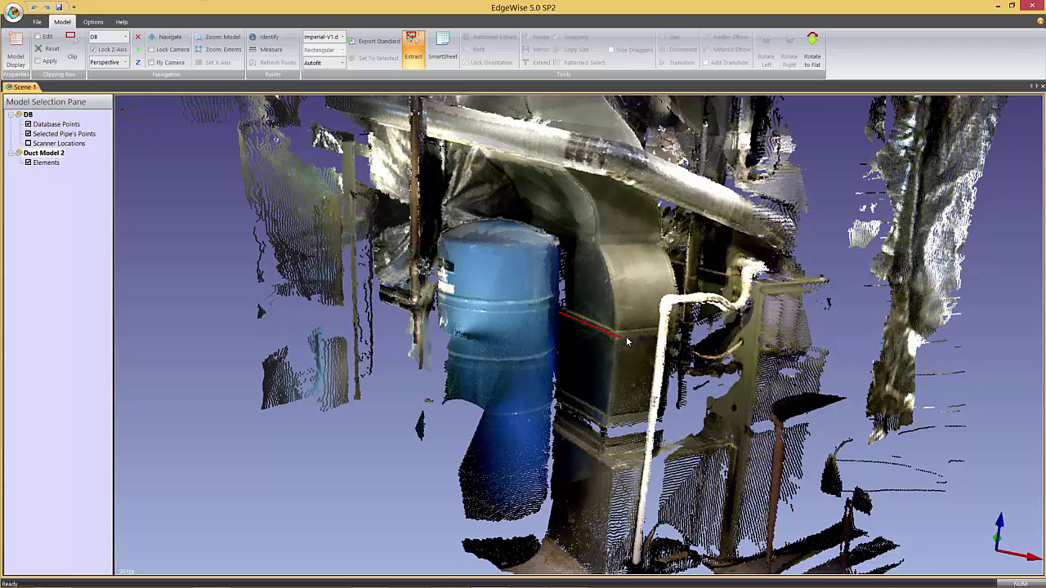
{"action": "left_click", "coordinate": [678, 330]}
{"action": "left_click", "coordinate": [675, 440]}
{"action": "left_click", "coordinate": [606, 438]}
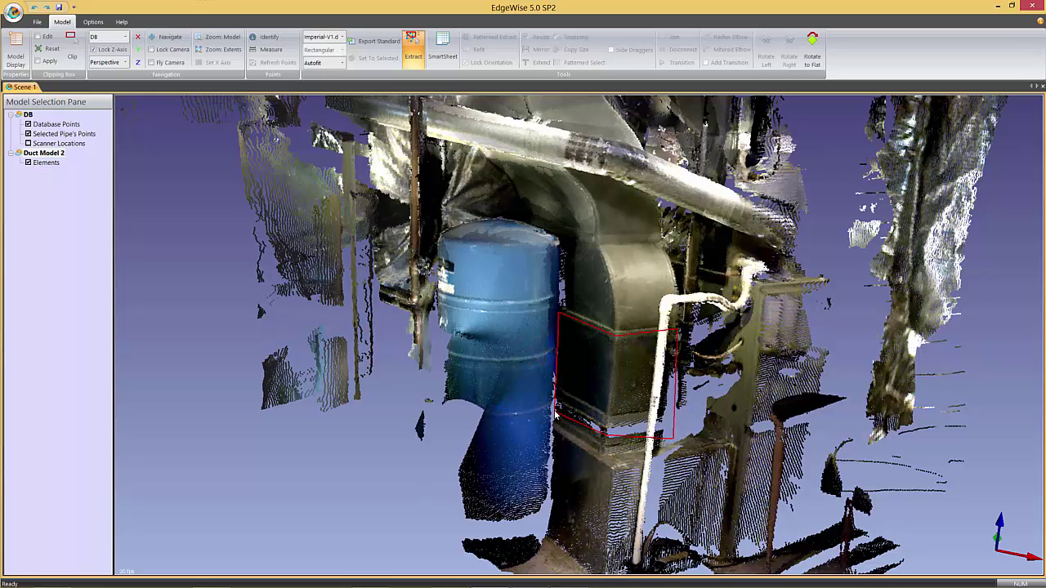
{"action": "double_click", "coordinate": [555, 411]}
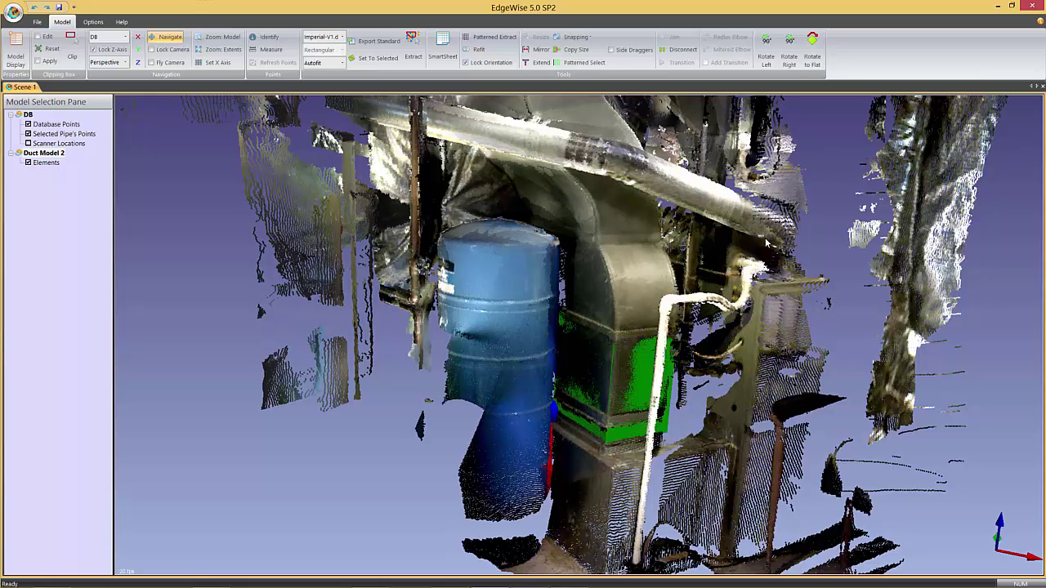
Extract the upper duct section just below the ceiling by outlining its visible faces with a closed polygon.
{"action": "middle_click_drag", "start_coordinate": [750, 188], "coordinate": [682, 417]}
{"action": "left_click_drag", "start_coordinate": [682, 417], "coordinate": [516, 128]}
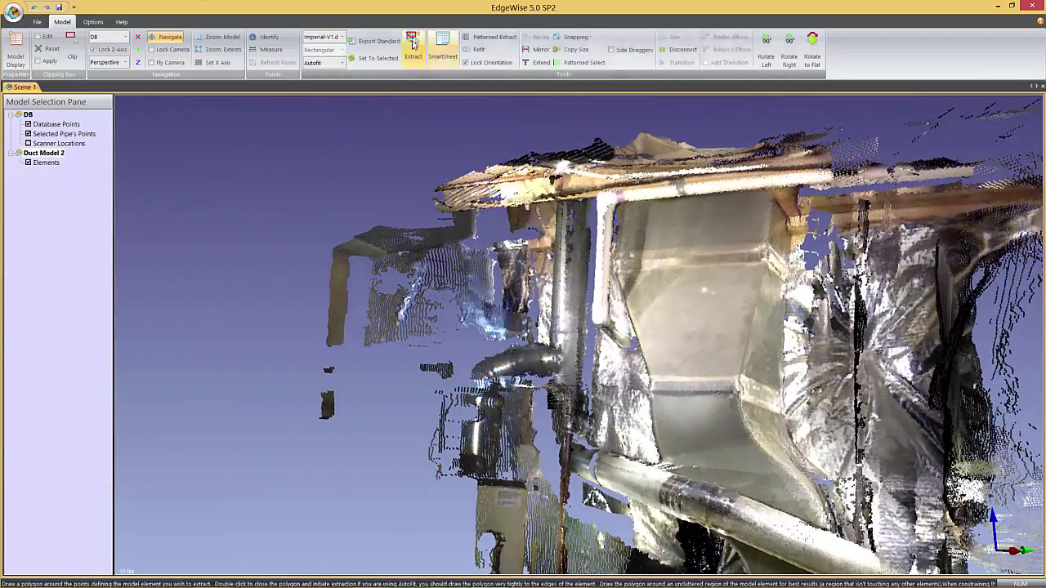
{"action": "left_click", "coordinate": [414, 49]}
{"action": "left_click", "coordinate": [626, 208]}
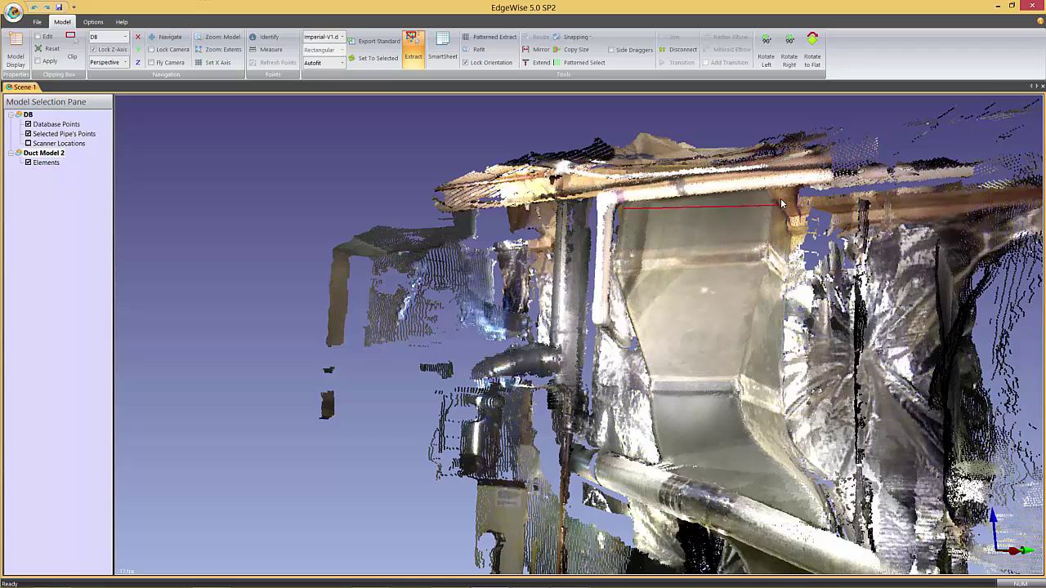
{"action": "left_click", "coordinate": [777, 200]}
{"action": "left_click", "coordinate": [793, 230]}
{"action": "left_click", "coordinate": [793, 254]}
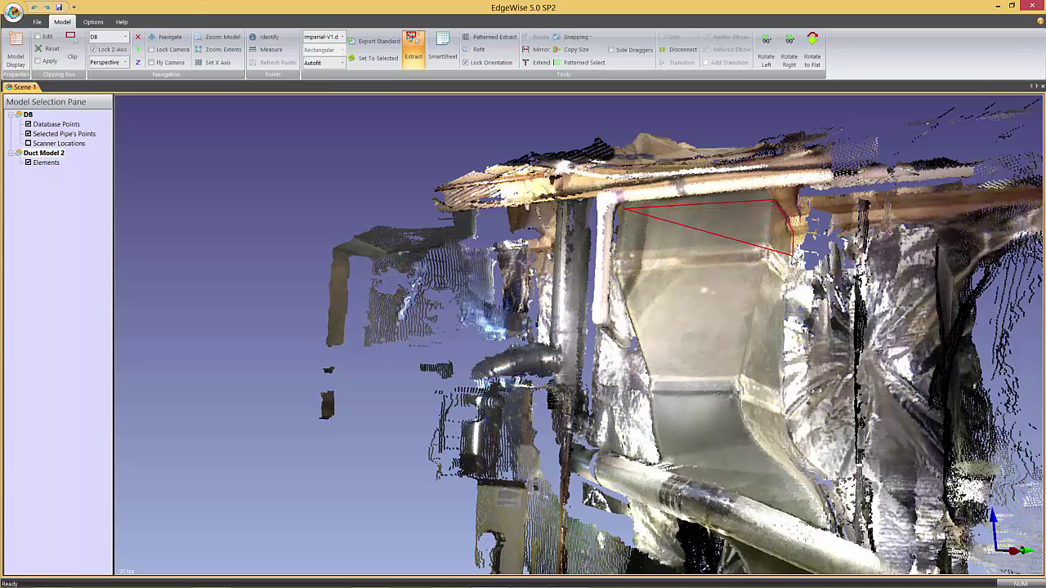
{"action": "left_click", "coordinate": [765, 243]}
{"action": "double_click", "coordinate": [622, 256]}
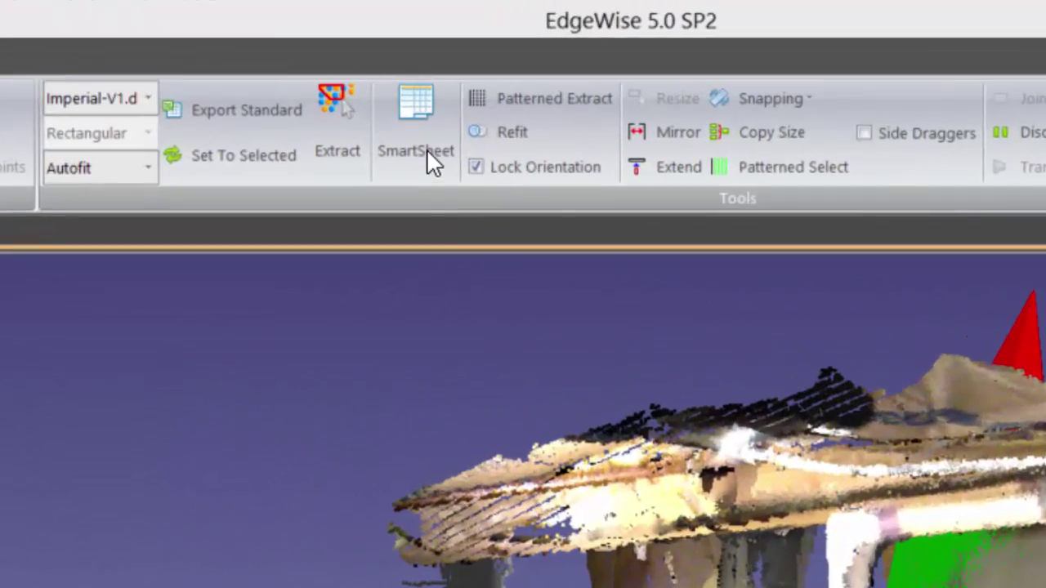
Open the SmartSheet for the extracted ducts and reposition it over the cross-section and 3D views.
{"action": "left_click", "coordinate": [426, 151]}
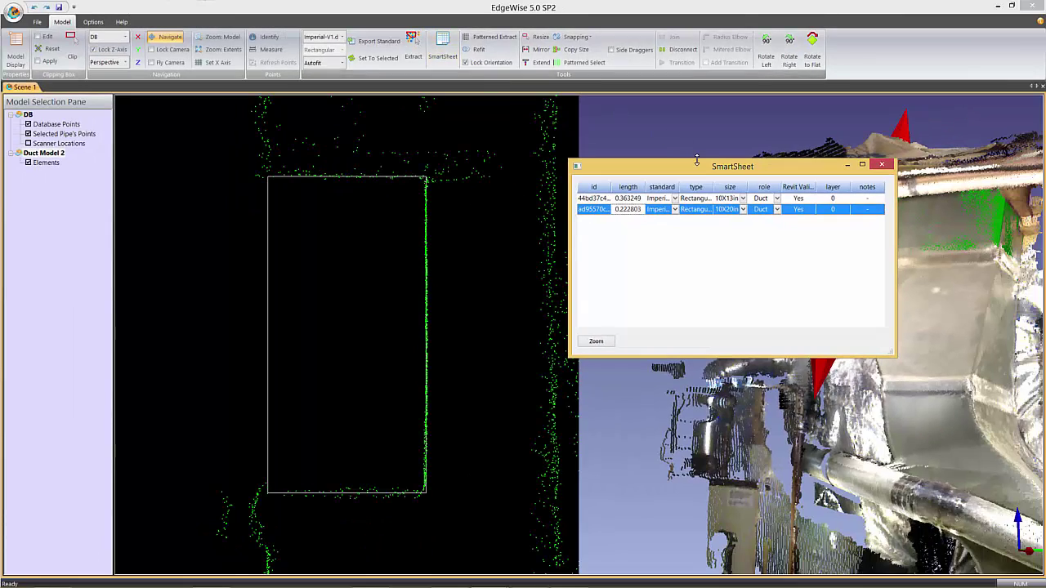
{"action": "left_click_drag", "start_coordinate": [748, 210], "coordinate": [651, 324]}
{"action": "left_click_drag", "start_coordinate": [615, 264], "coordinate": [601, 384]}
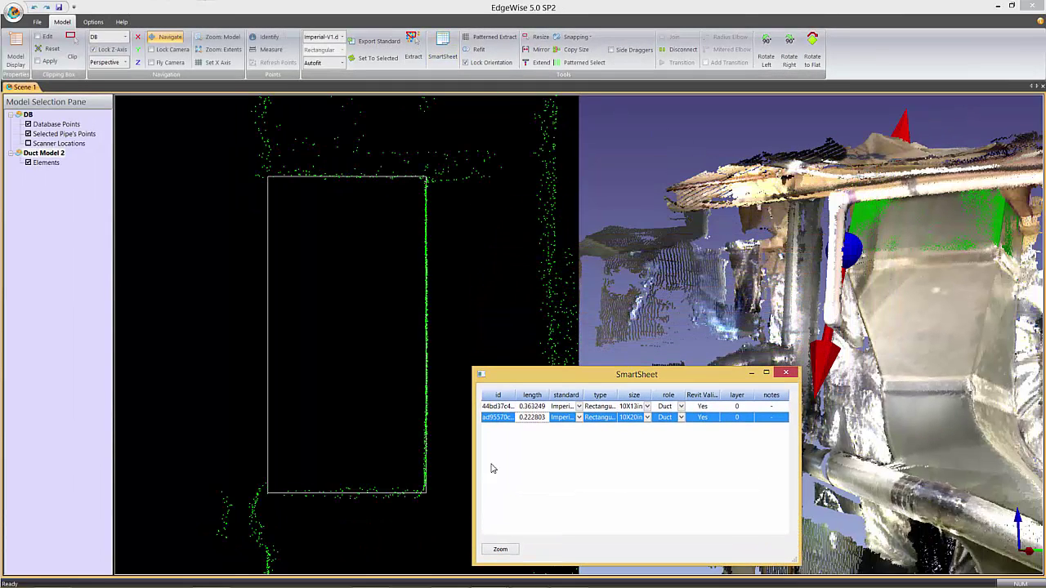
{"action": "left_click", "coordinate": [619, 367]}
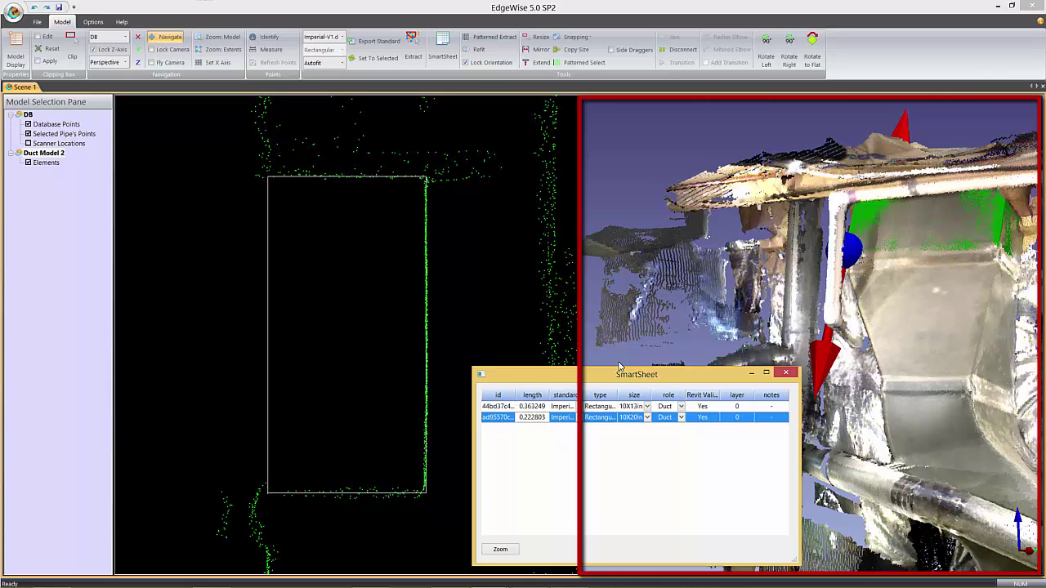
{"action": "mouse_move", "coordinate": [608, 379]}
{"action": "left_mouse_down"}
{"action": "mouse_move", "coordinate": [497, 350]}
{"action": "mouse_move", "coordinate": [368, 349]}
{"action": "mouse_move", "coordinate": [599, 334]}
{"action": "mouse_move", "coordinate": [676, 341]}
{"action": "mouse_move", "coordinate": [619, 370]}
{"action": "left_mouse_up"}
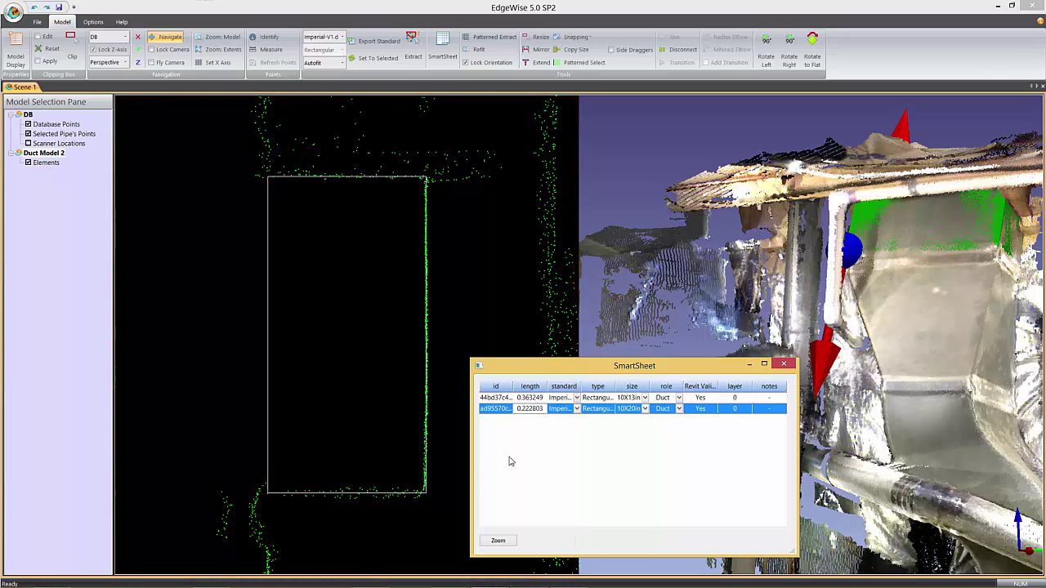
{"action": "left_click_drag", "start_coordinate": [615, 360], "coordinate": [589, 262]}
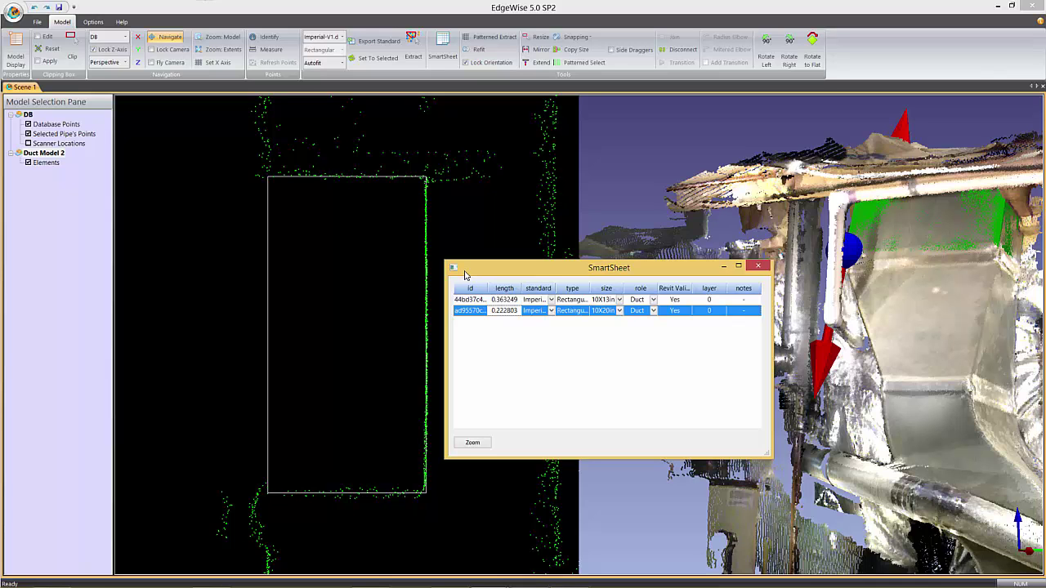
Select the 10X13in duct in the SmartSheet and look through its standard and size options without changing them.
{"action": "left_click", "coordinate": [467, 300]}
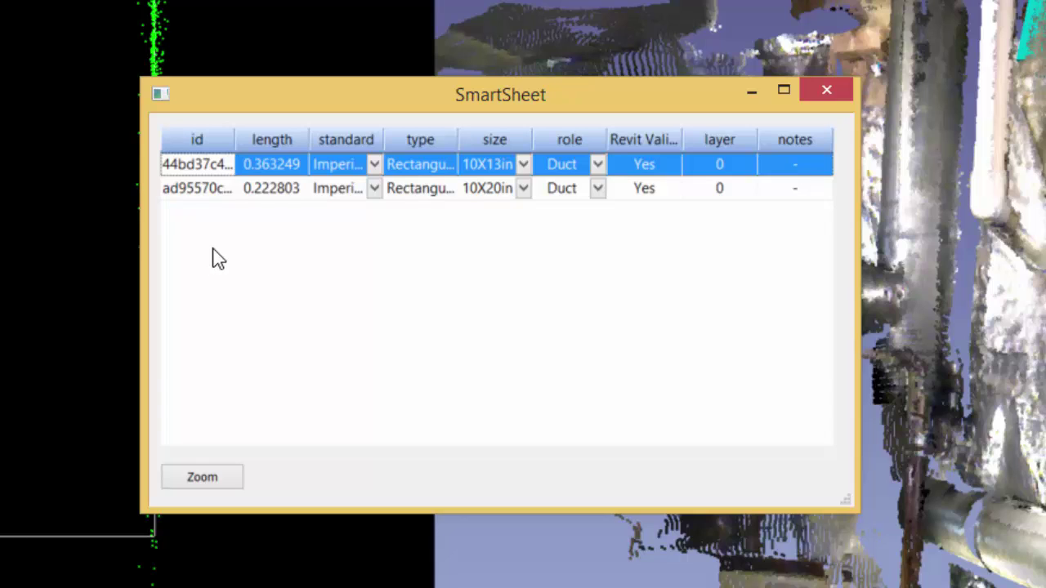
{"action": "left_click", "coordinate": [337, 164]}
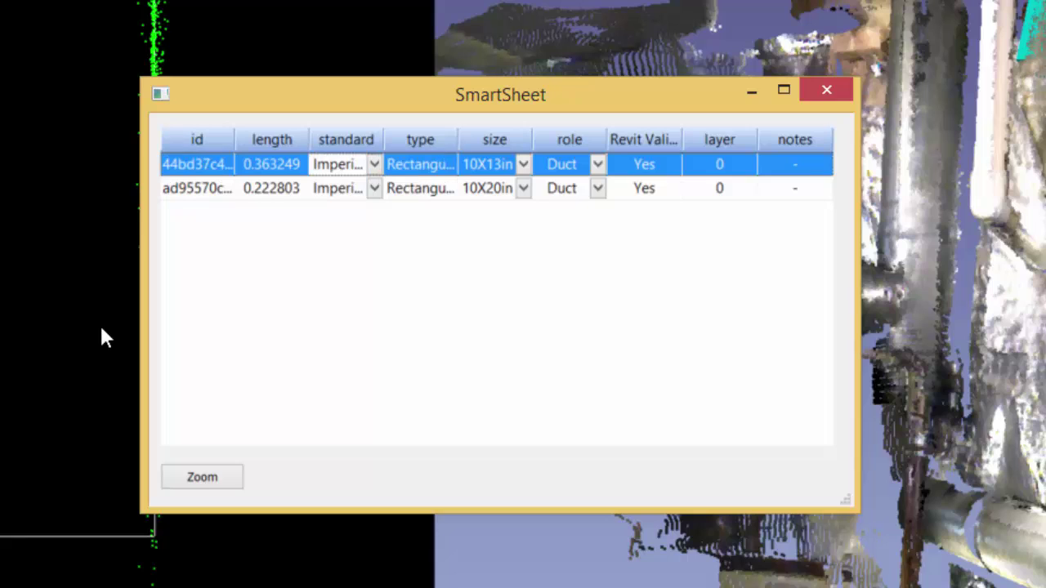
{"action": "key", "text": "F4"}
{"action": "left_click", "coordinate": [101, 329]}
{"action": "left_click", "coordinate": [524, 166]}
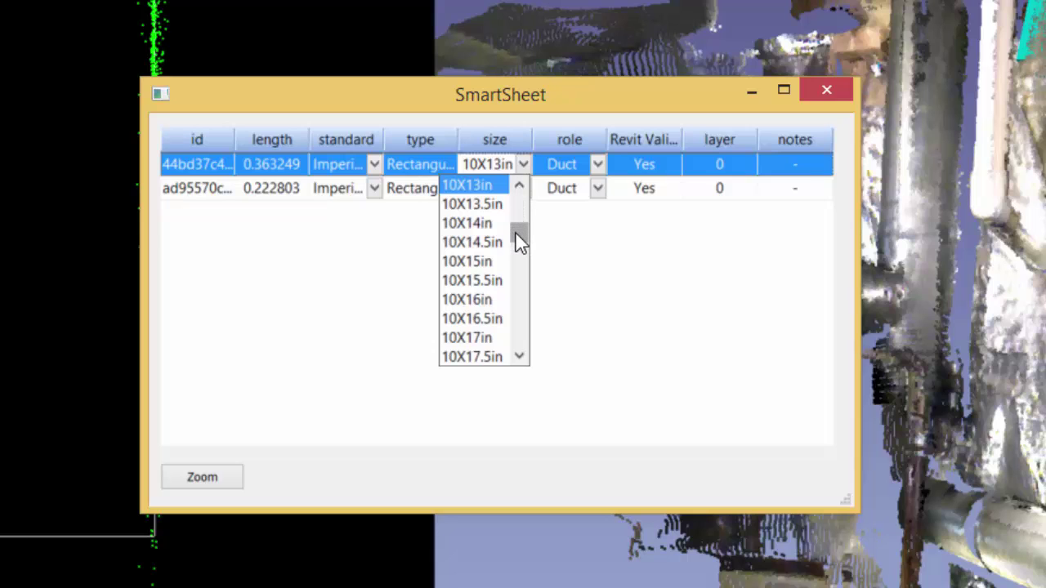
{"action": "left_click_drag", "start_coordinate": [516, 232], "coordinate": [518, 258]}
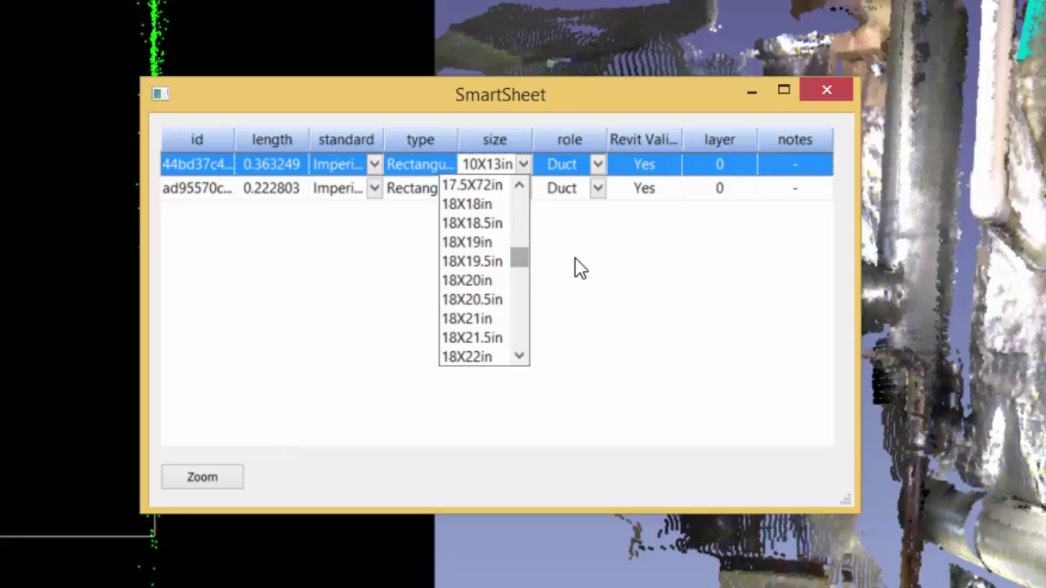
{"action": "left_click", "coordinate": [368, 433]}
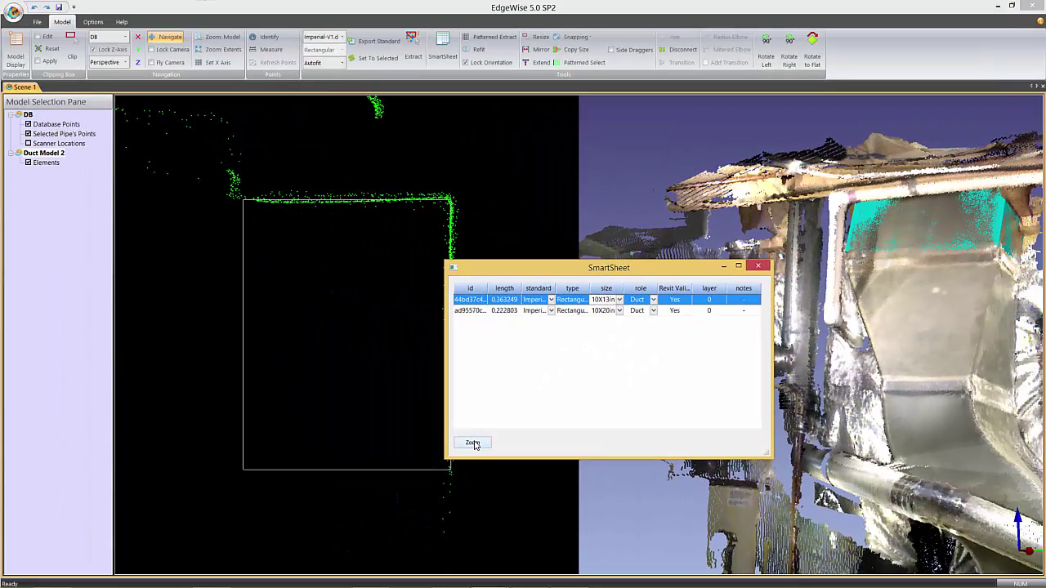
Zoom the 3D view to the selected 10X13in duct and move the SmartSheet clear of both views.
{"action": "left_click", "coordinate": [474, 443]}
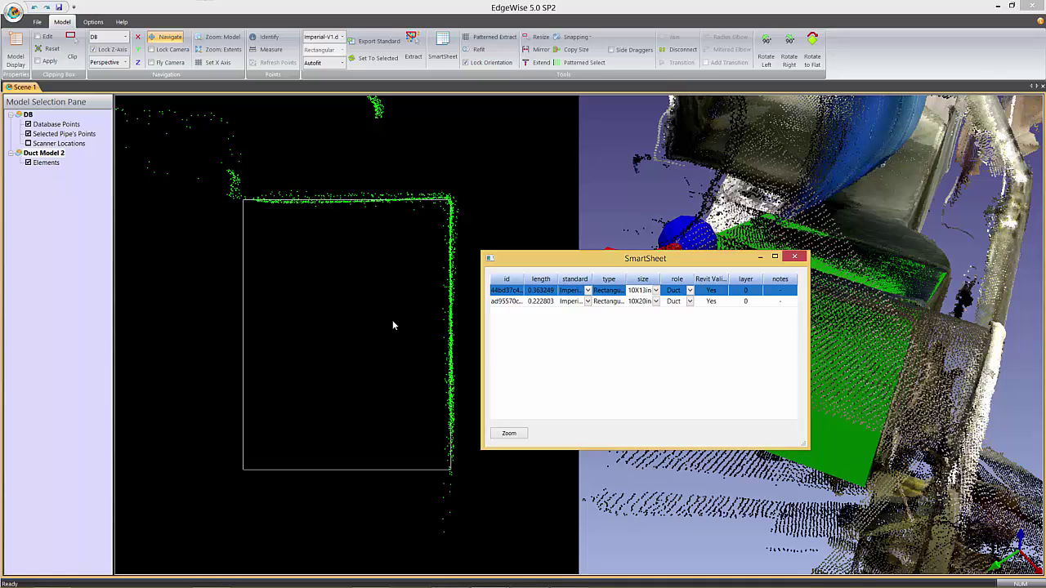
{"action": "left_click_drag", "start_coordinate": [524, 259], "coordinate": [504, 484]}
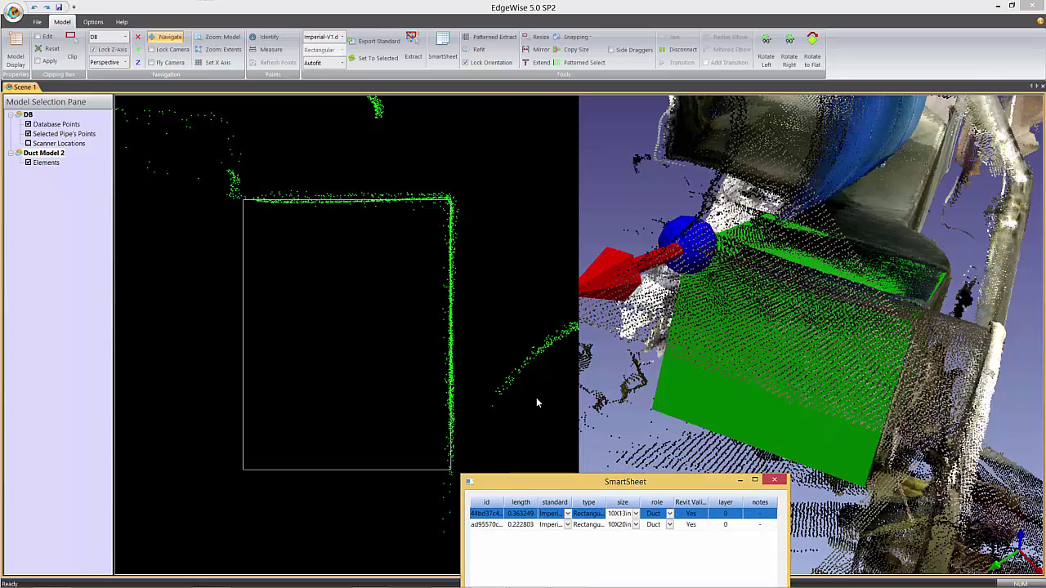
Resize the selected 10X13in duct to the scan points by outlining its full cross-section with a new rectangle.
{"action": "left_click_drag", "start_coordinate": [696, 214], "coordinate": [536, 423]}
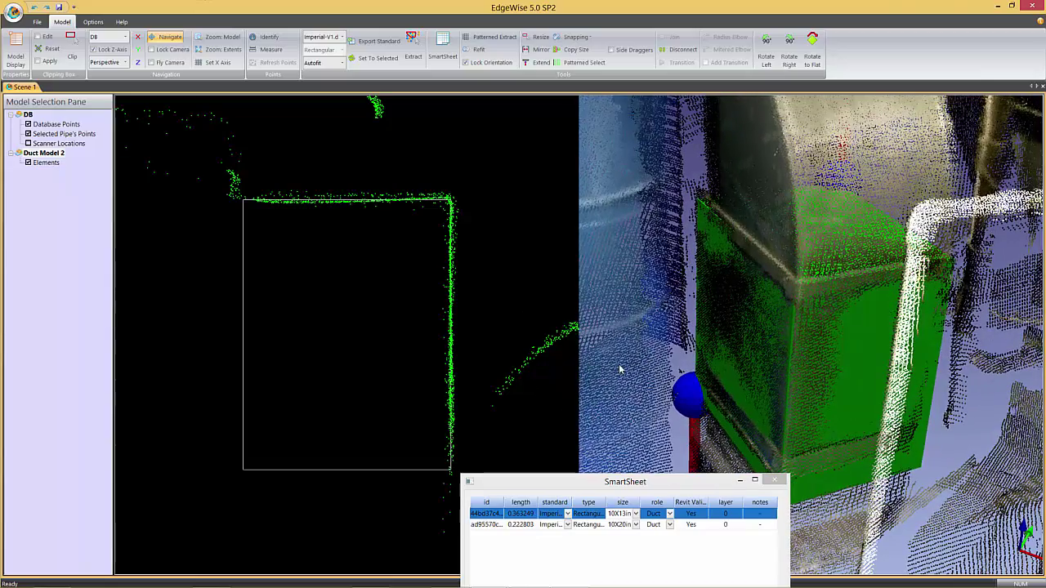
{"action": "mouse_move", "coordinate": [288, 196]}
{"action": "left_mouse_down"}
{"action": "mouse_move", "coordinate": [274, 177]}
{"action": "mouse_move", "coordinate": [317, 148]}
{"action": "mouse_move", "coordinate": [357, 167]}
{"action": "mouse_move", "coordinate": [351, 234]}
{"action": "mouse_move", "coordinate": [308, 251]}
{"action": "mouse_move", "coordinate": [264, 234]}
{"action": "mouse_move", "coordinate": [267, 212]}
{"action": "mouse_move", "coordinate": [335, 199]}
{"action": "mouse_move", "coordinate": [293, 204]}
{"action": "left_mouse_up"}
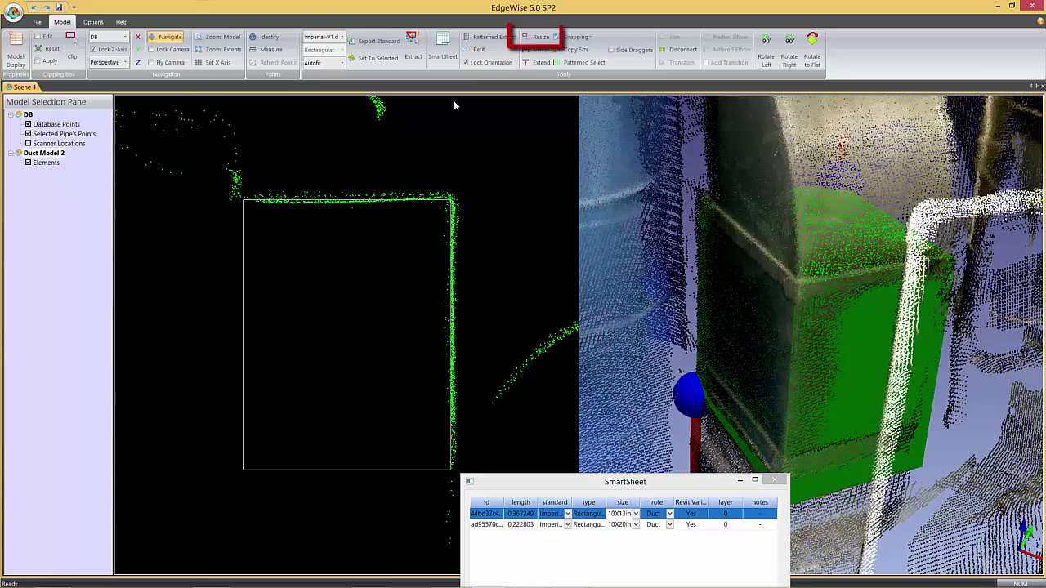
{"action": "left_click", "coordinate": [530, 38]}
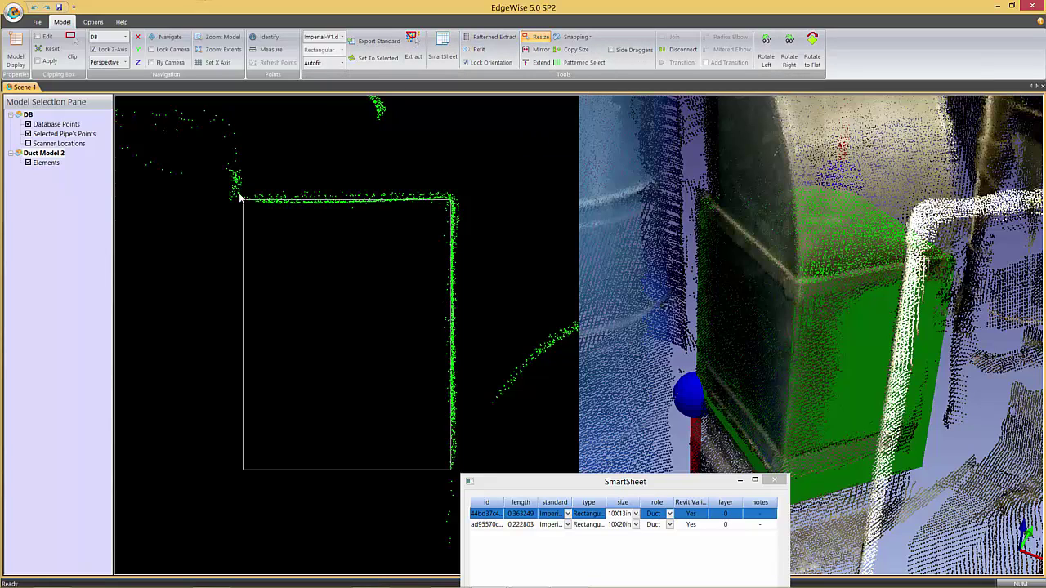
{"action": "left_click_drag", "start_coordinate": [236, 199], "coordinate": [455, 481]}
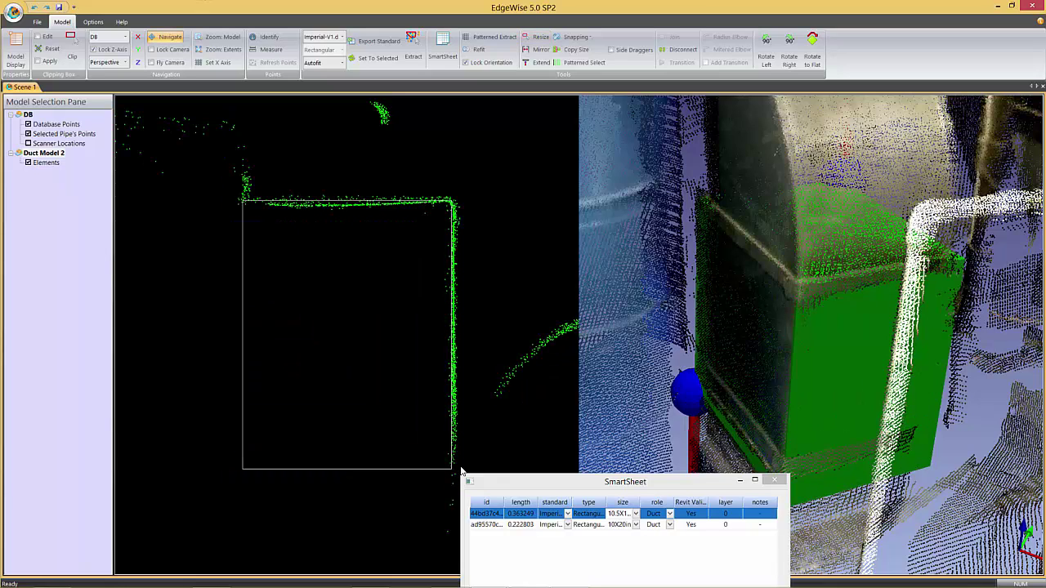
Rotate the selected duct's profile 90° right and return it with a 90° left rotation.
{"action": "left_click", "coordinate": [789, 57]}
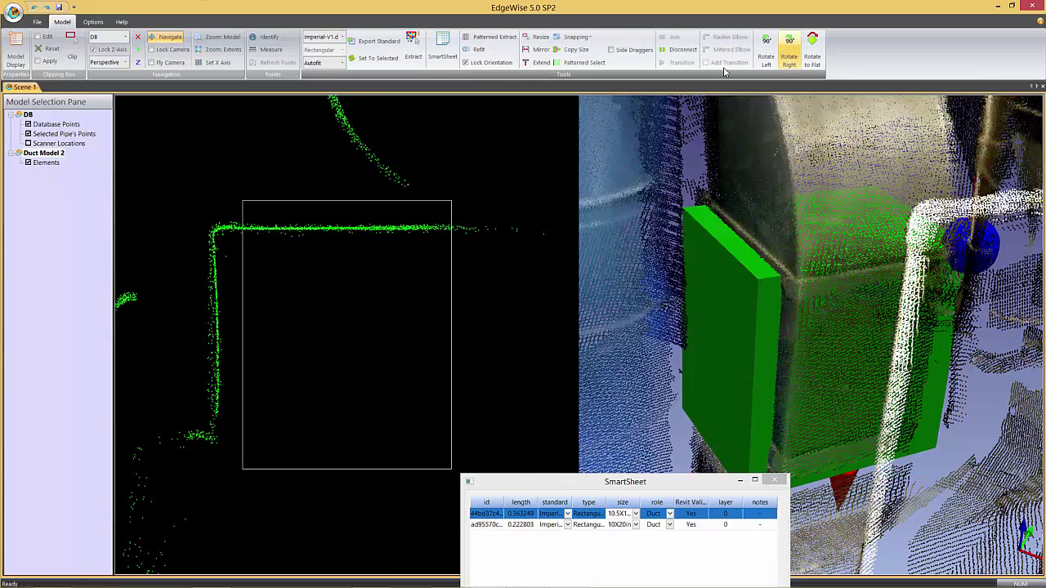
{"action": "left_click", "coordinate": [783, 55]}
{"action": "left_click", "coordinate": [766, 57]}
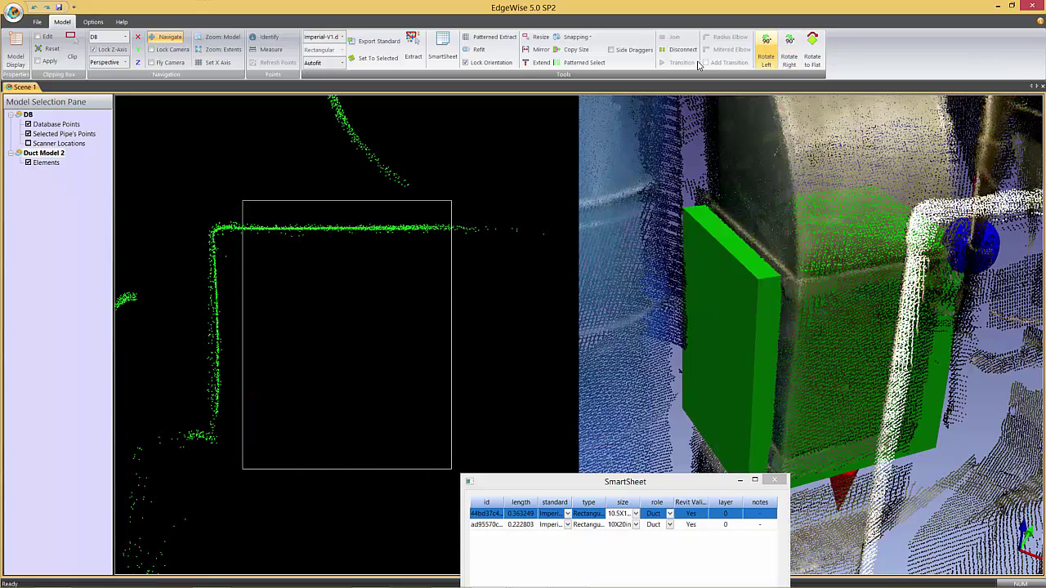
{"action": "left_click", "coordinate": [765, 57]}
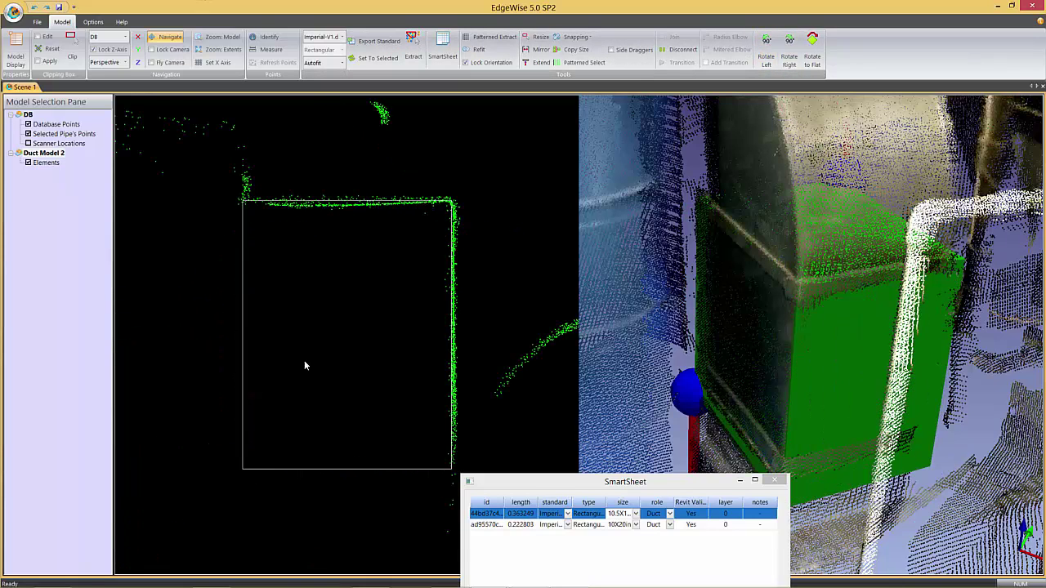
Shift the duct's cross-section against the scan points and refit the duct to the point cloud.
{"action": "left_click_drag", "start_coordinate": [452, 284], "coordinate": [457, 381]}
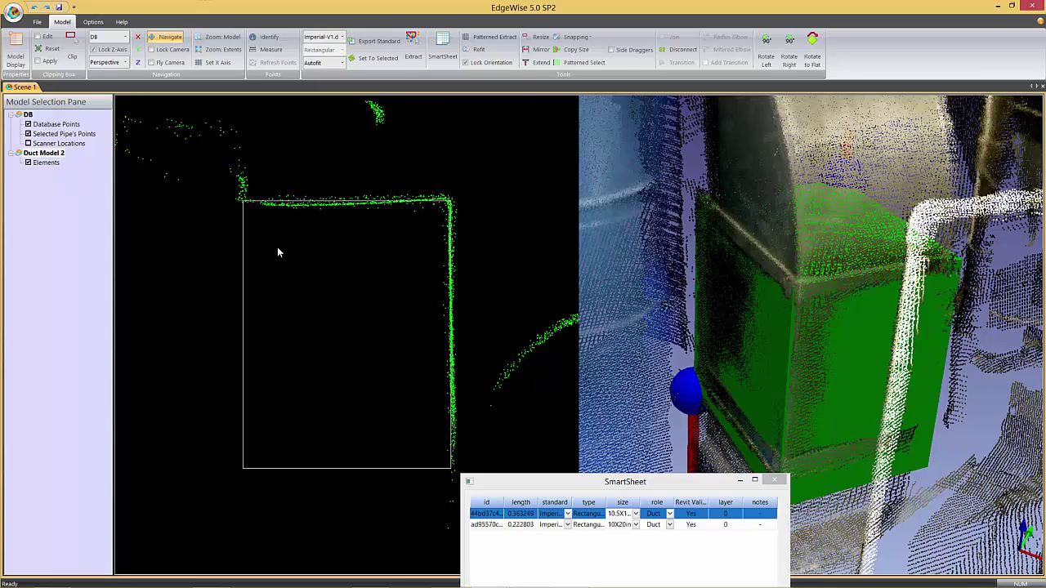
{"action": "left_click_drag", "start_coordinate": [427, 192], "coordinate": [416, 164]}
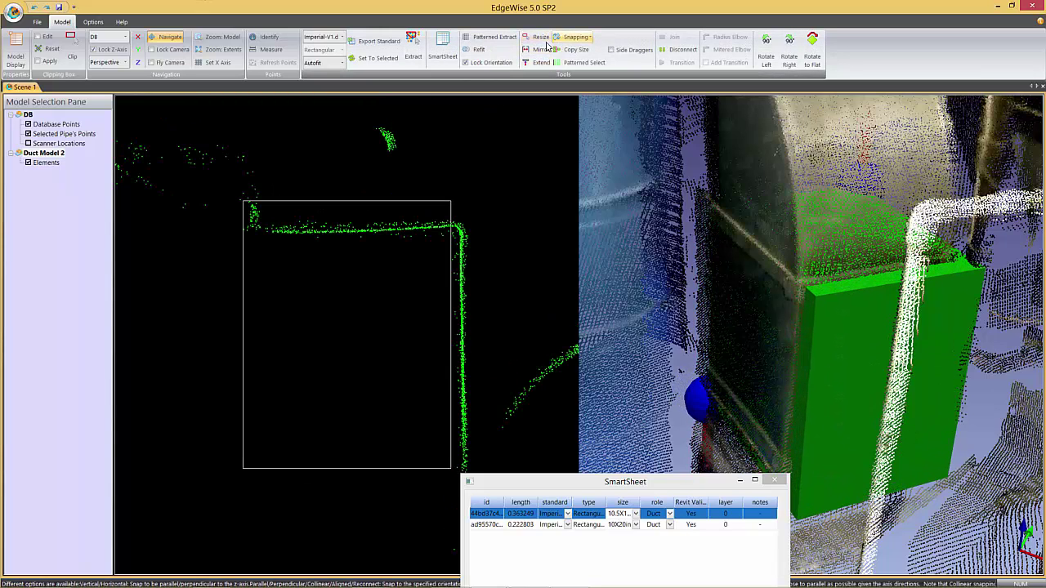
{"action": "left_click", "coordinate": [480, 50]}
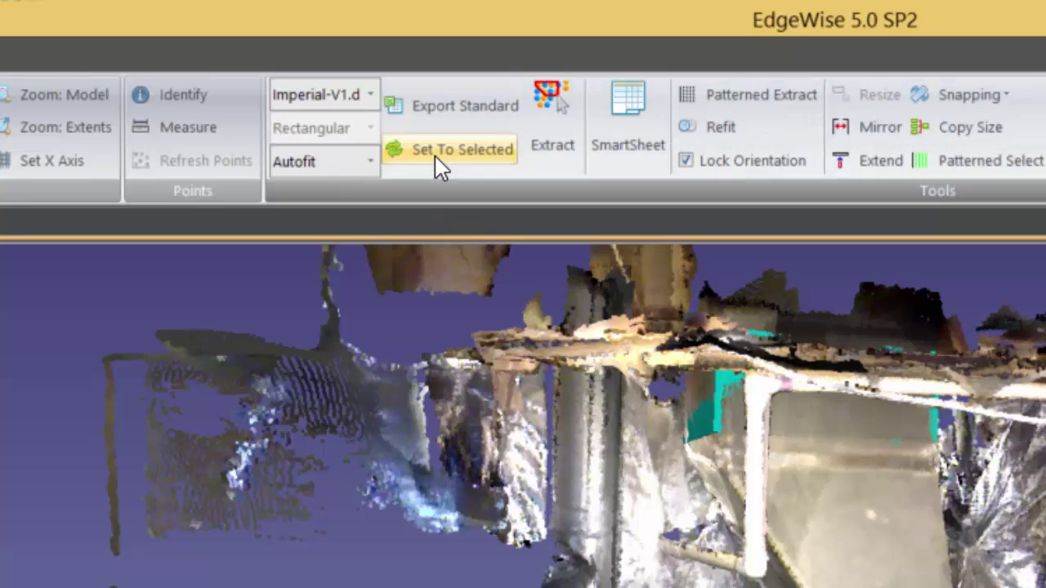
Select the lowest duct and tilt it sideways by moving its upper rotation handle.
{"action": "left_click", "coordinate": [436, 155]}
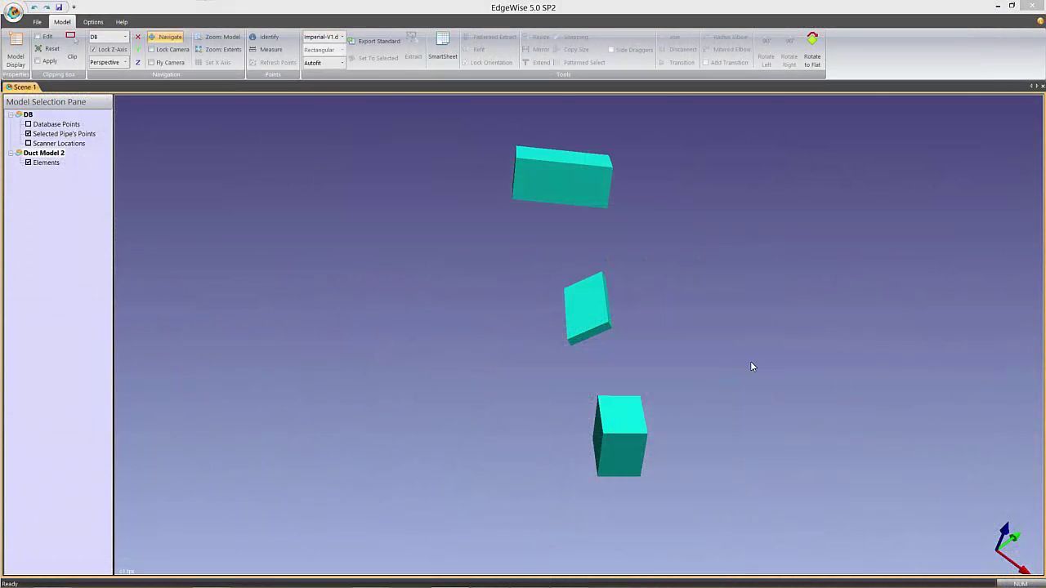
{"action": "left_click_drag", "start_coordinate": [752, 366], "coordinate": [789, 358]}
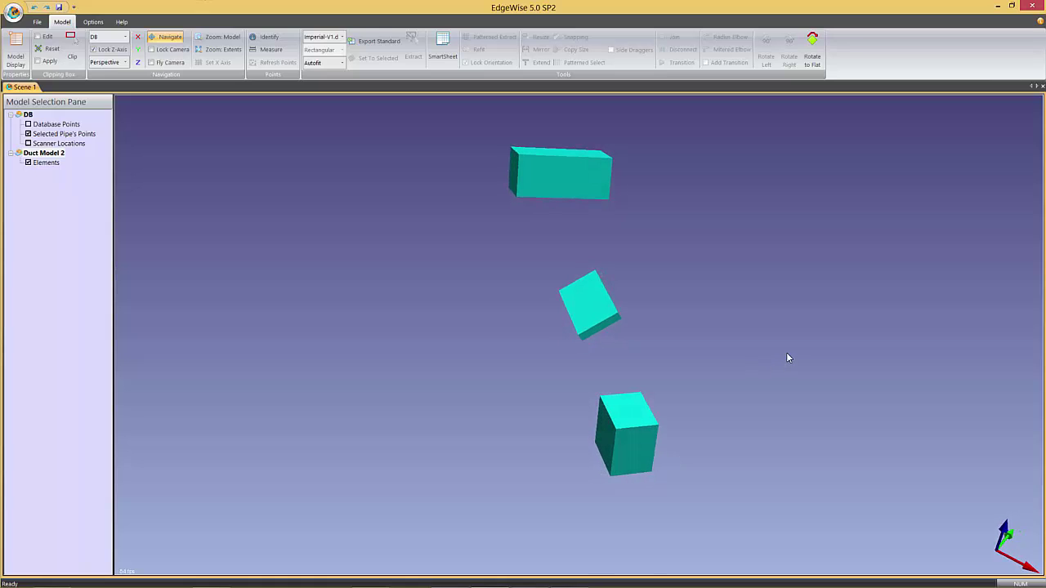
{"action": "left_click", "coordinate": [619, 432]}
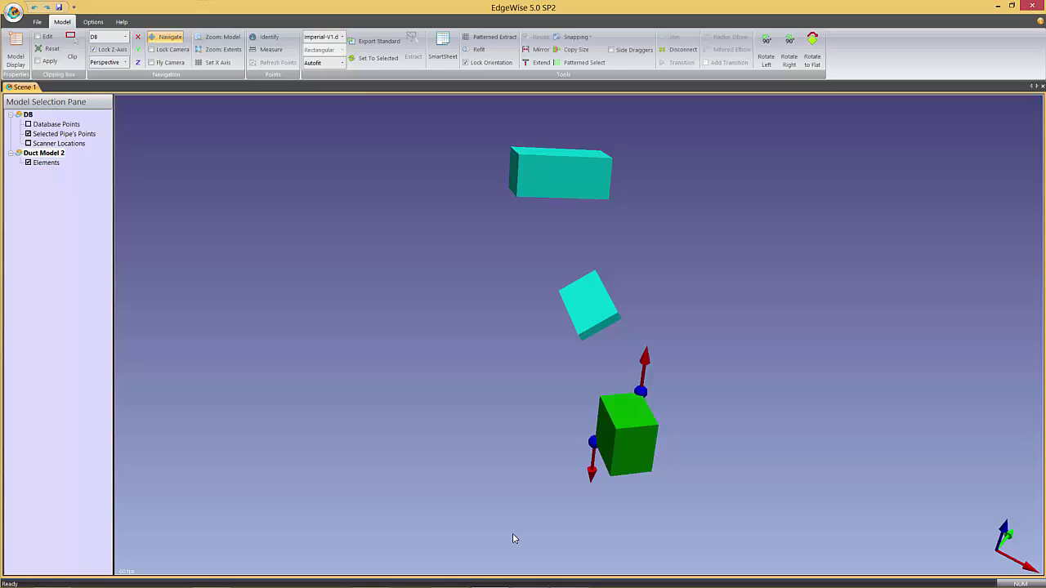
{"action": "left_click_drag", "start_coordinate": [732, 489], "coordinate": [565, 370]}
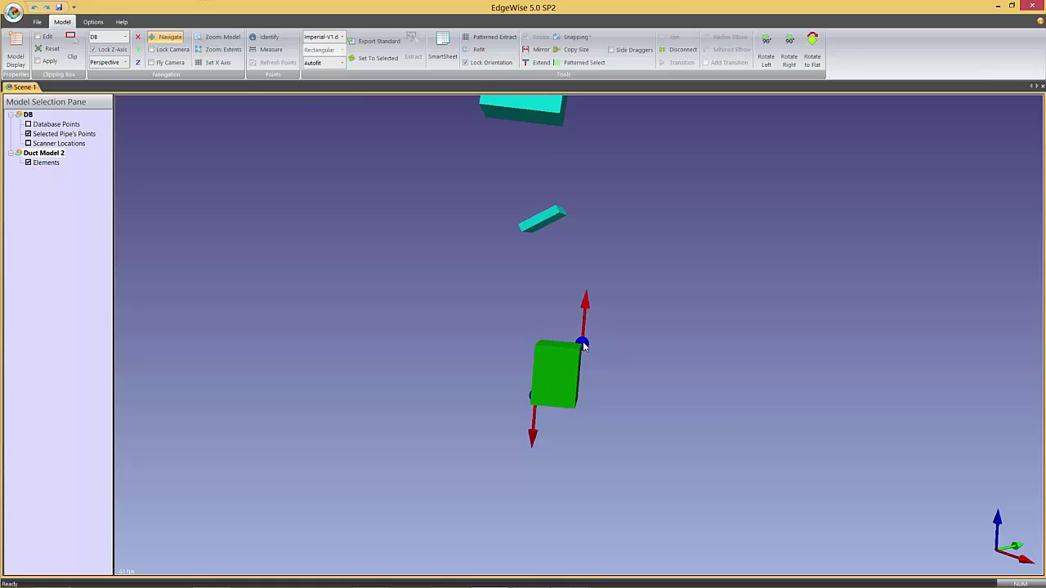
{"action": "left_click_drag", "start_coordinate": [582, 343], "coordinate": [662, 341]}
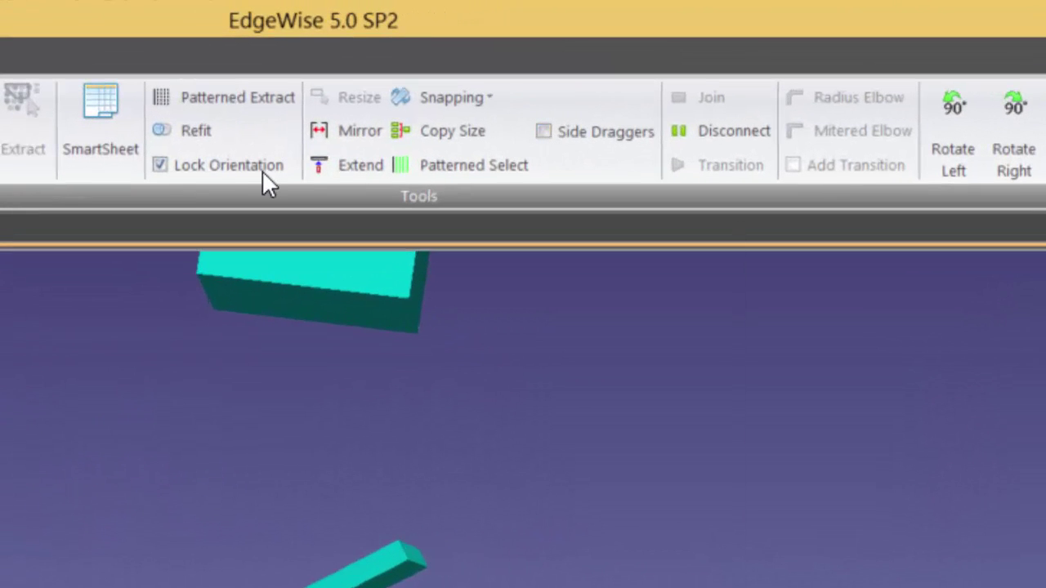
Enable the side draggers on the lowest duct and adjust its faces and position with the handles.
{"action": "left_click", "coordinate": [544, 134]}
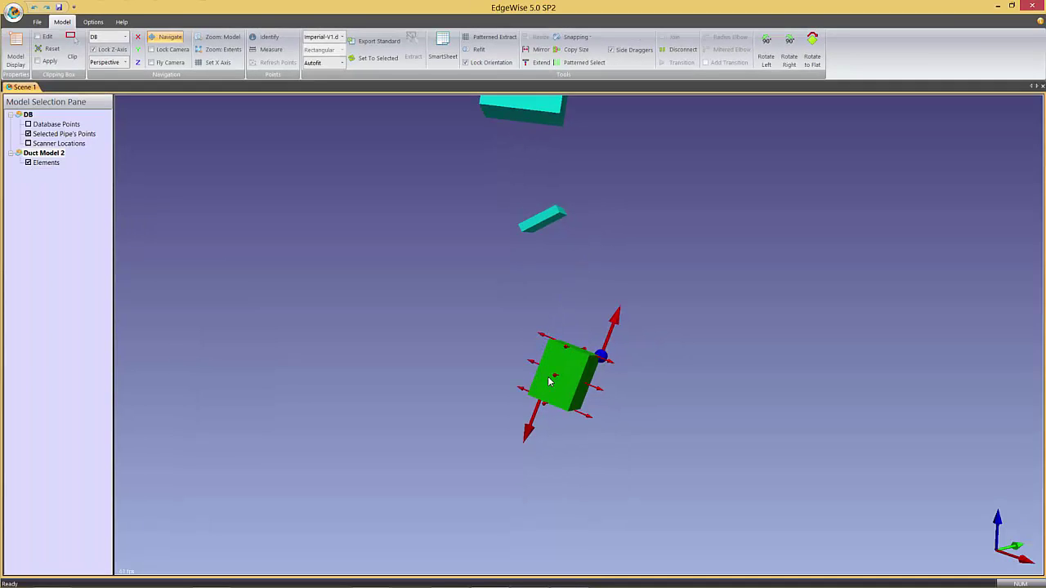
{"action": "left_click_drag", "start_coordinate": [533, 366], "coordinate": [446, 433]}
{"action": "left_click_drag", "start_coordinate": [552, 304], "coordinate": [599, 307]}
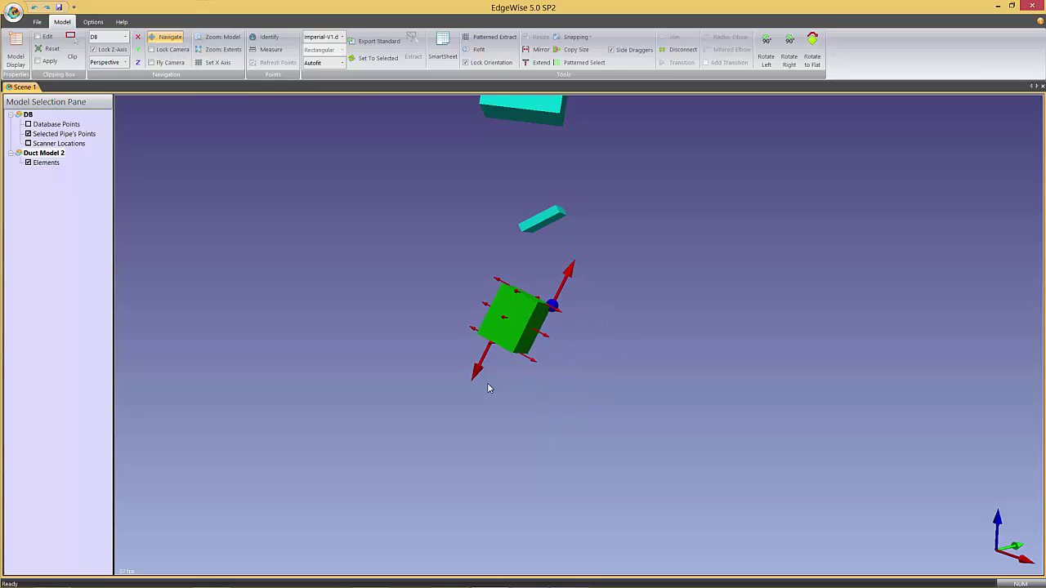
{"action": "key", "text": "ctrl+v"}
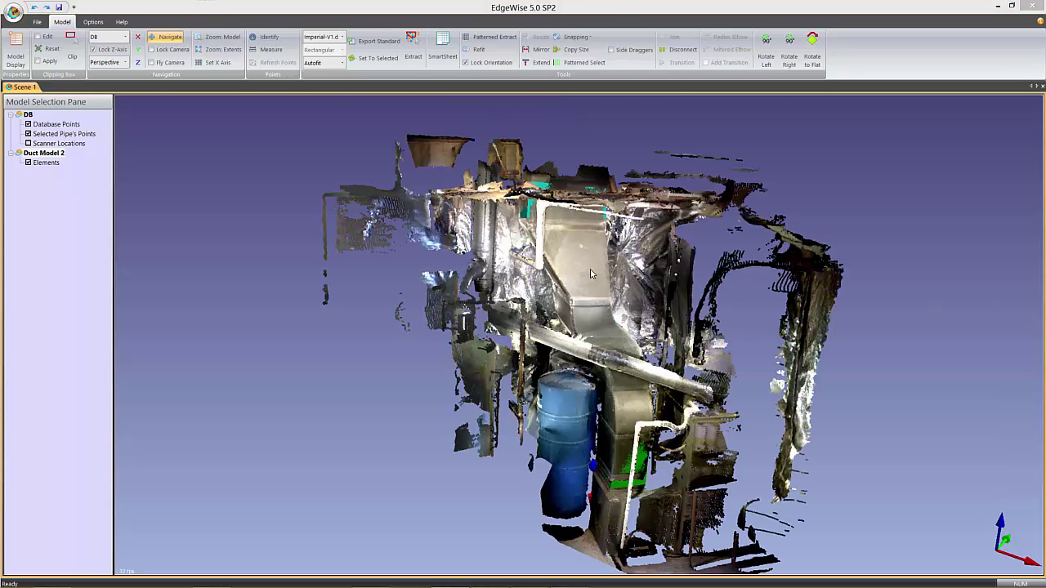
Select all three ducts with a selection window and remove the middle duct from the selection.
{"action": "left_click_drag", "start_coordinate": [592, 255], "coordinate": [613, 278]}
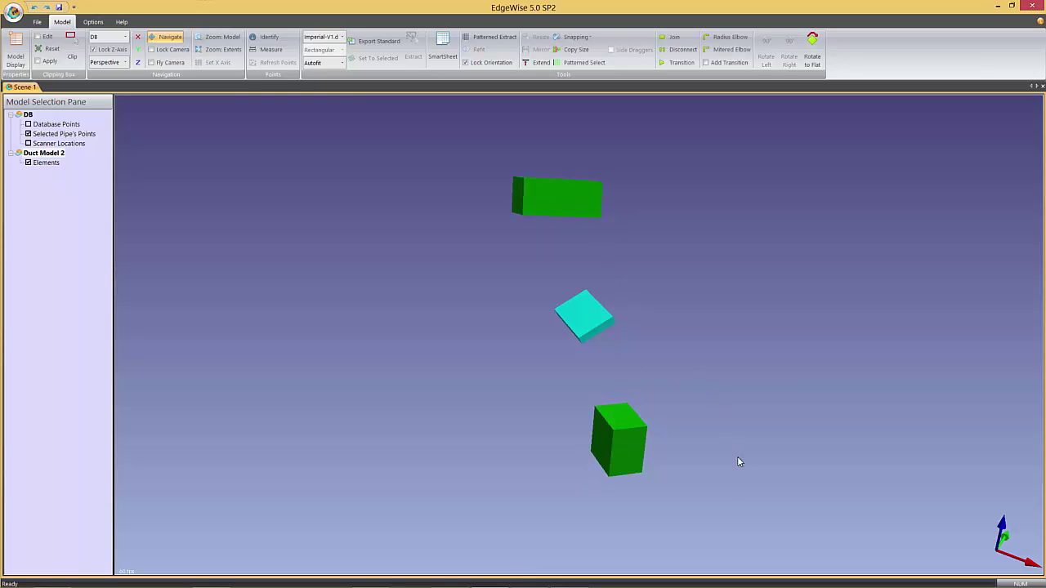
{"action": "left_click_drag", "start_coordinate": [720, 498], "coordinate": [458, 144]}
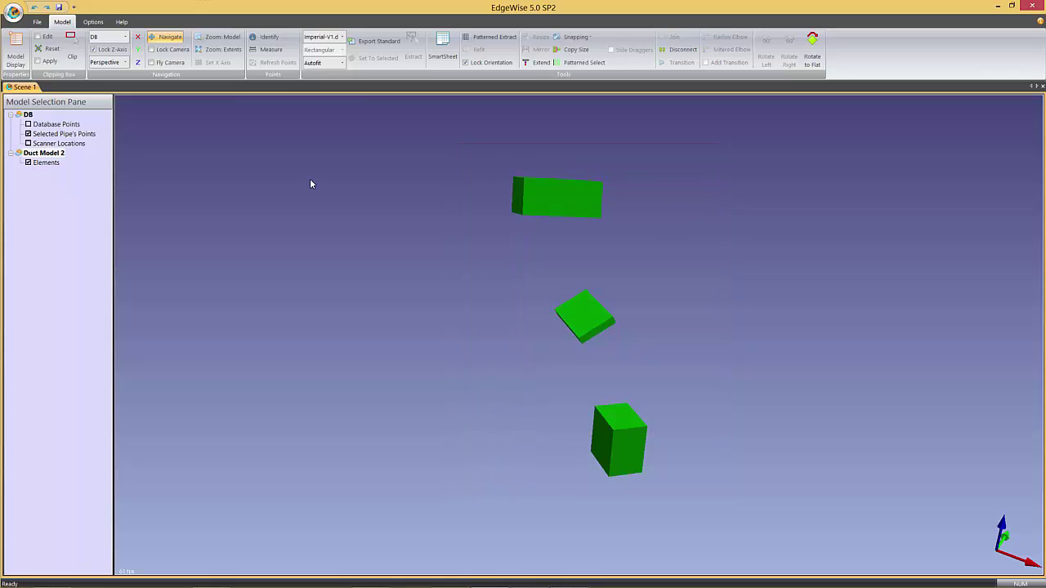
{"action": "left_click", "coordinate": [586, 329]}
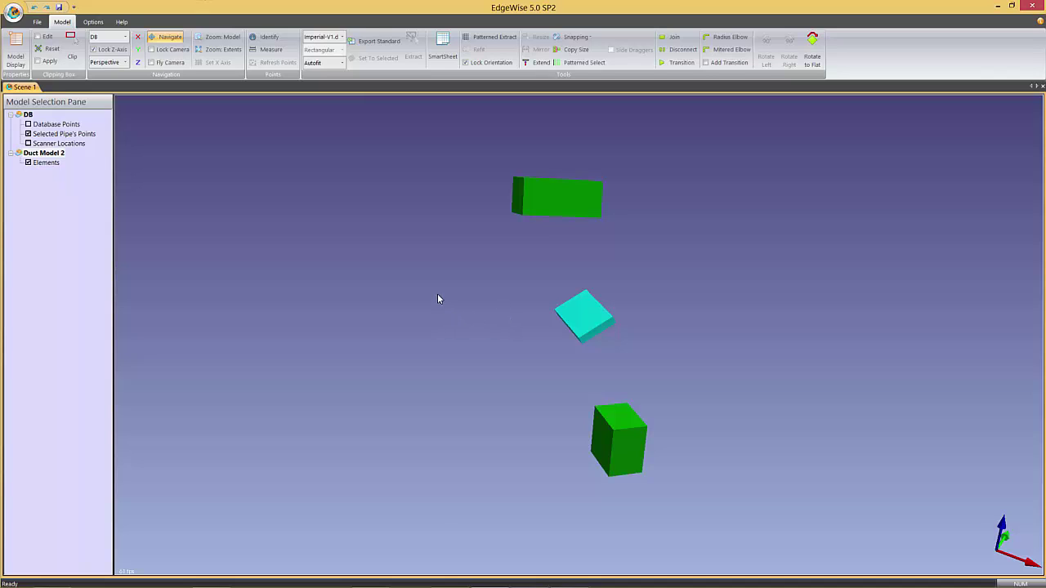
{"action": "left_click_drag", "start_coordinate": [433, 294], "coordinate": [369, 427]}
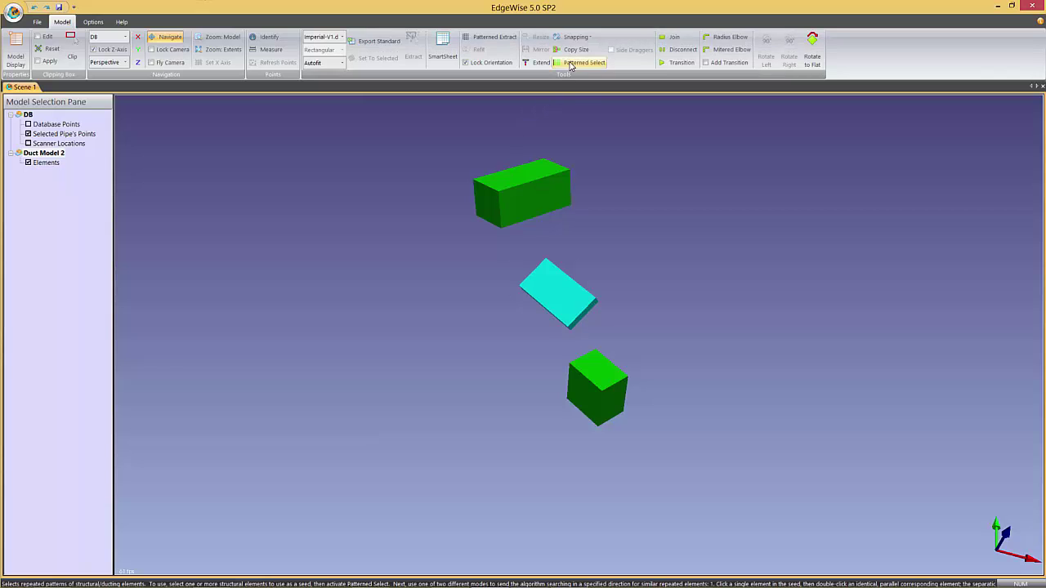
Look through the snapping orientations and try Horizontal snapping on the upper and middle ducts.
{"action": "left_click", "coordinate": [585, 38]}
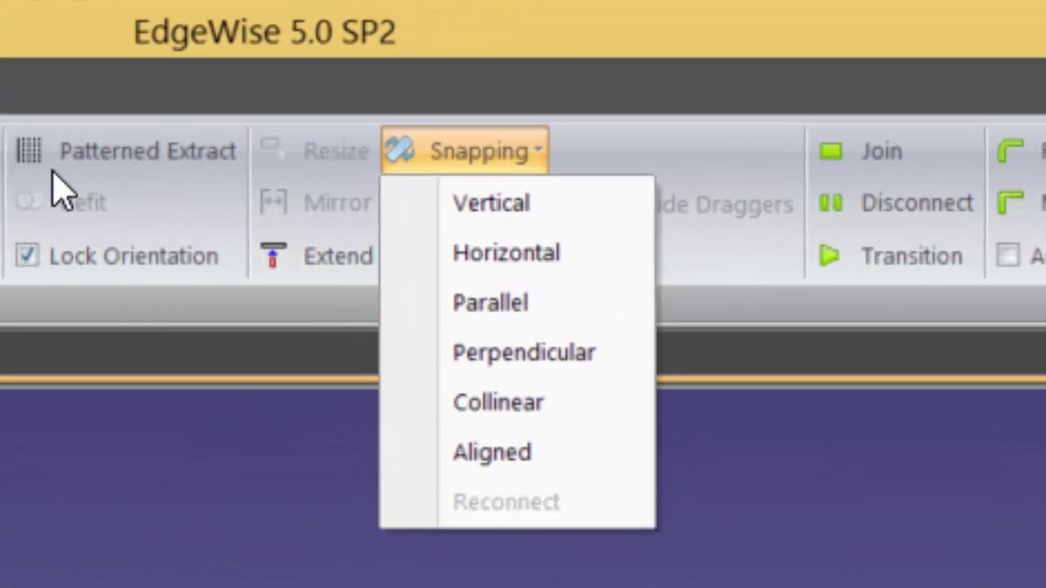
{"action": "left_click", "coordinate": [532, 155]}
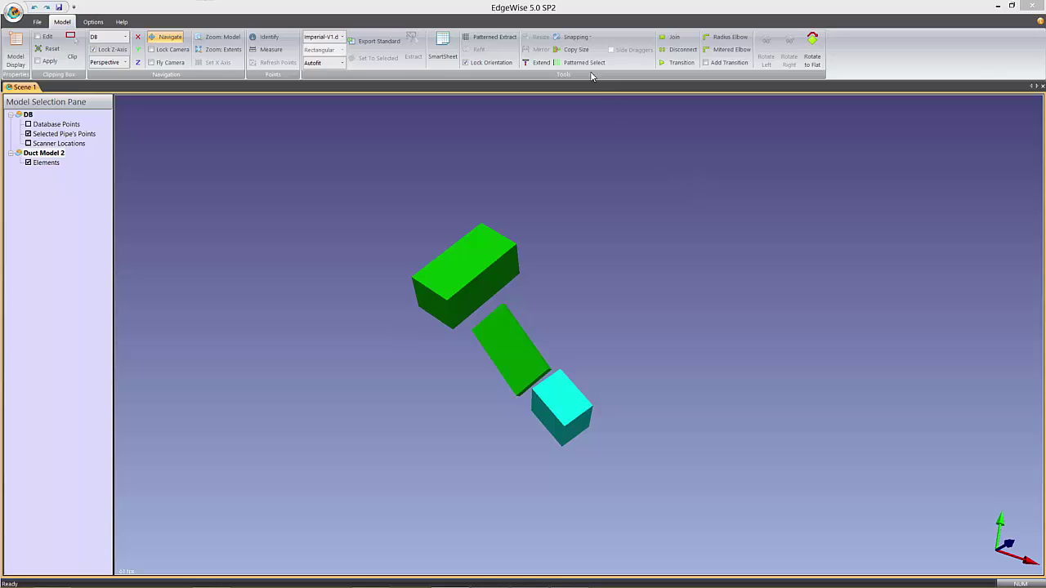
{"action": "left_click", "coordinate": [573, 38]}
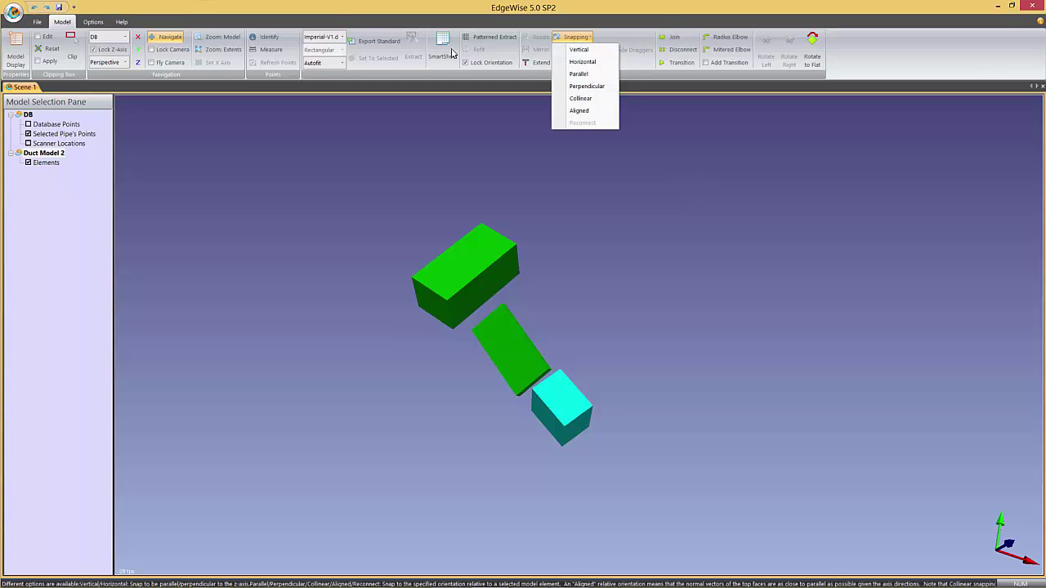
{"action": "left_click", "coordinate": [586, 63]}
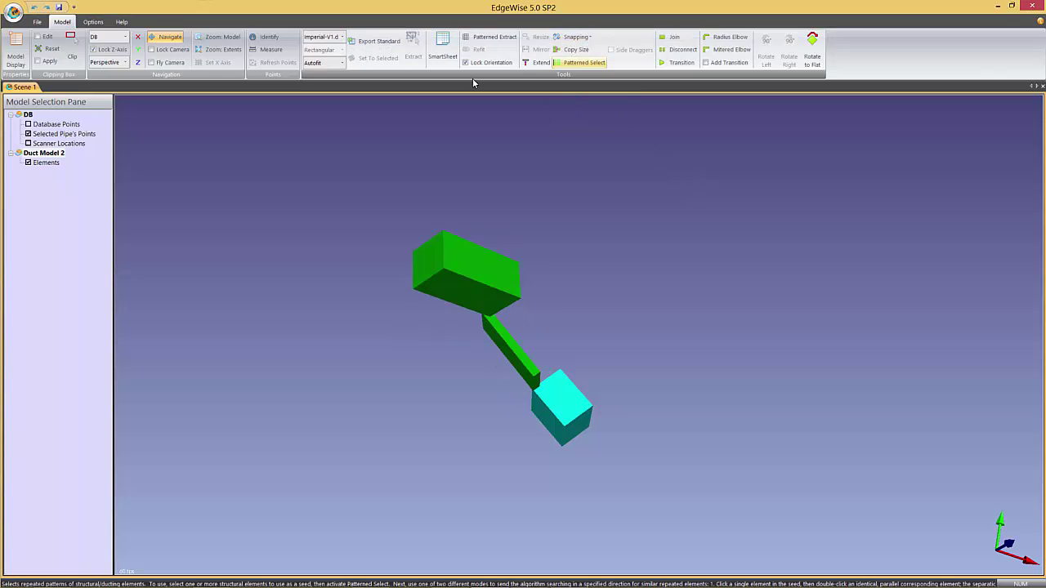
Try Parallel snapping on the upper and middle ducts and undo it.
{"action": "left_click", "coordinate": [576, 38]}
{"action": "left_click", "coordinate": [578, 73]}
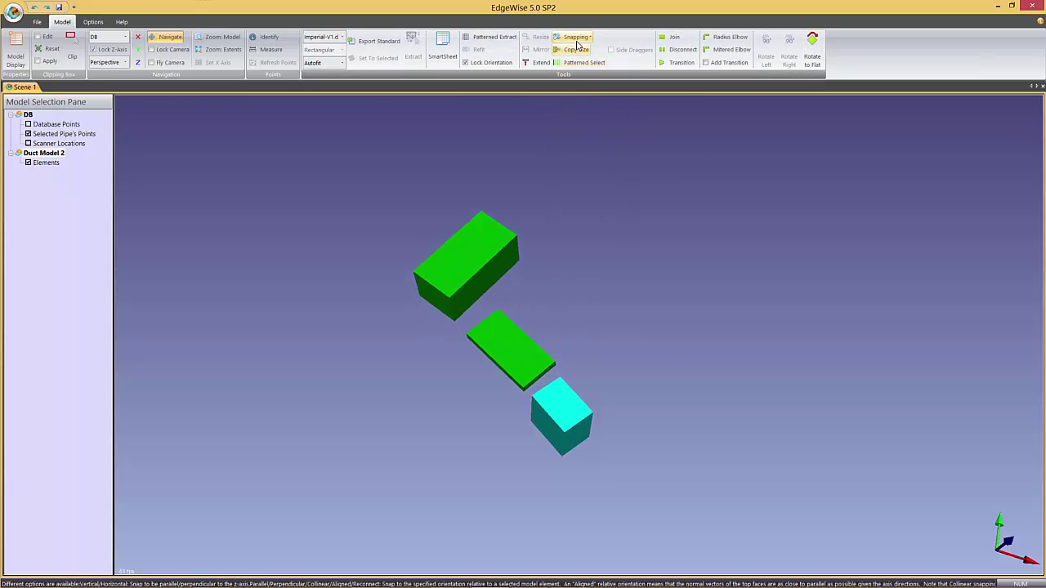
{"action": "key", "text": "ctrl+z"}
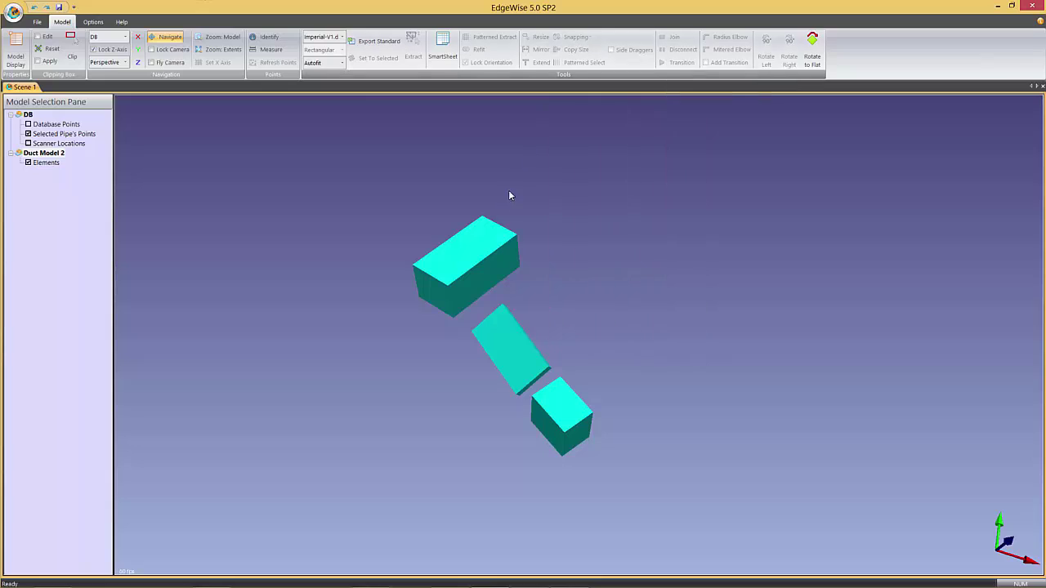
Snap the upper and middle ducts with the Aligned option, using the lowest duct as the reference.
{"action": "left_click", "coordinate": [479, 262]}
{"action": "left_click", "coordinate": [500, 340], "text": "ctrl"}
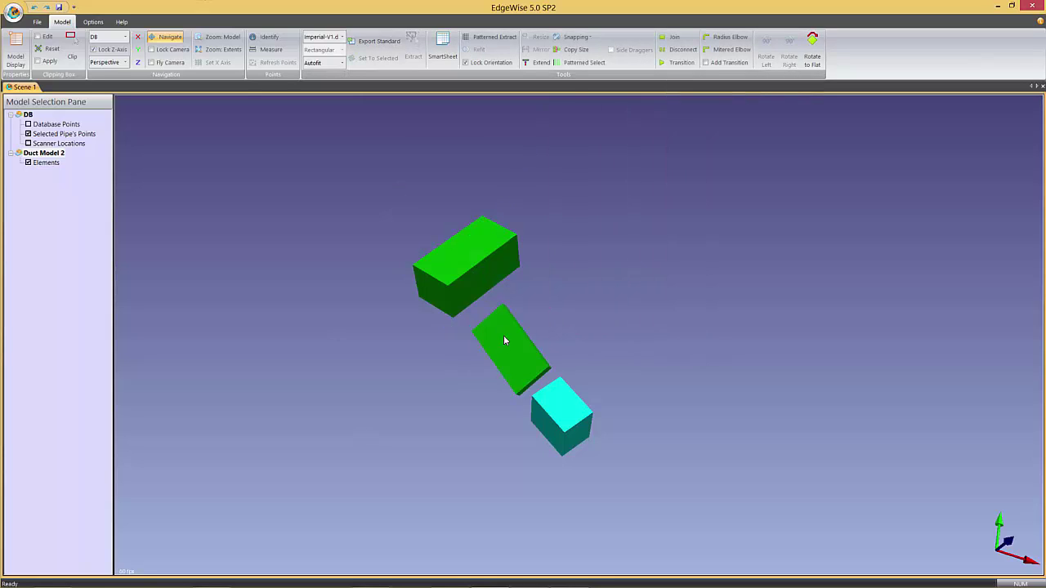
{"action": "left_click", "coordinate": [574, 37]}
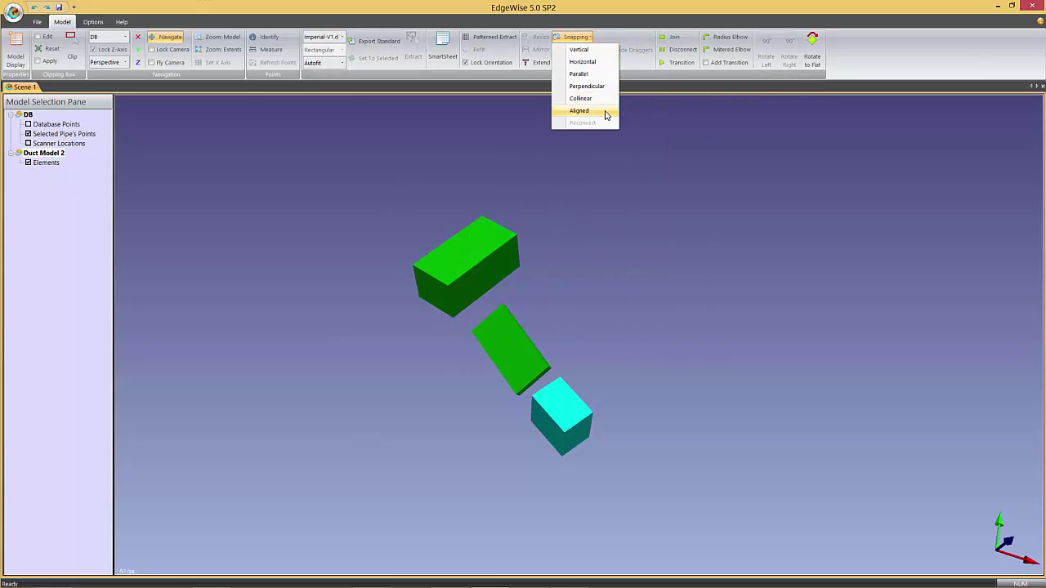
{"action": "left_click", "coordinate": [606, 111]}
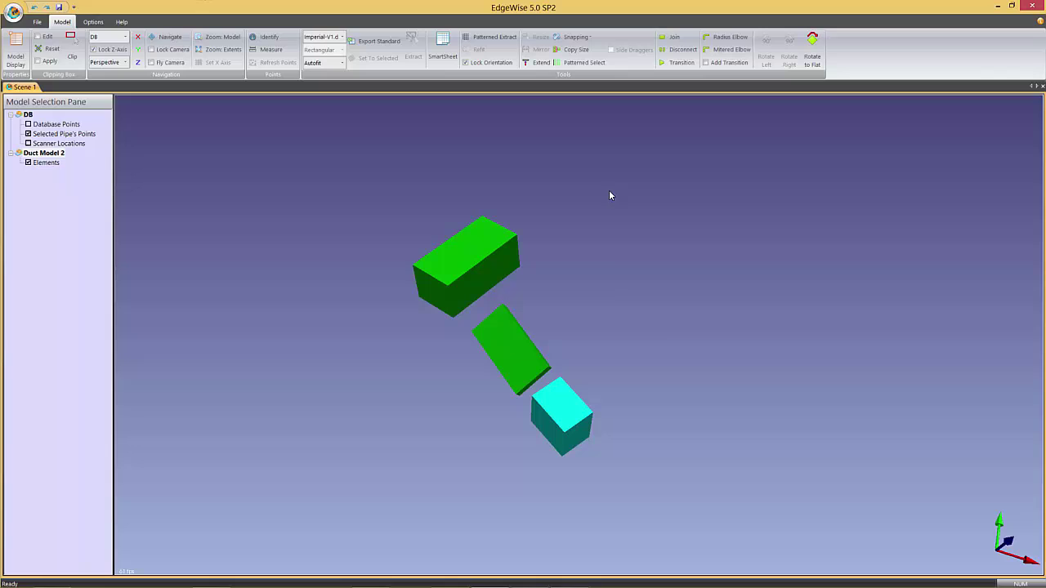
{"action": "left_click", "coordinate": [581, 411]}
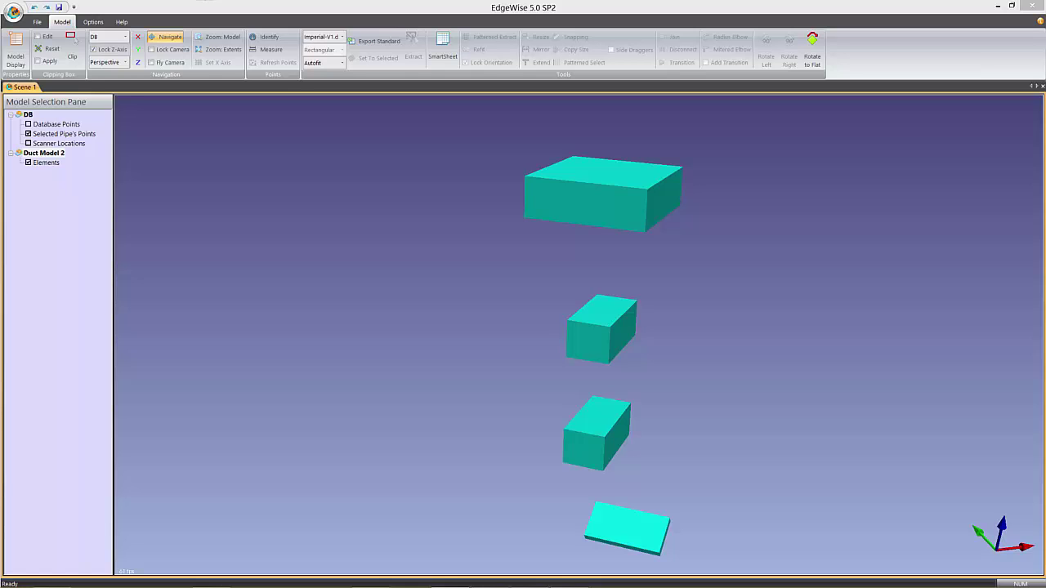
Select the two small ducts below the large top duct and join them end to end with Join.
{"action": "left_click_drag", "start_coordinate": [743, 331], "coordinate": [675, 327]}
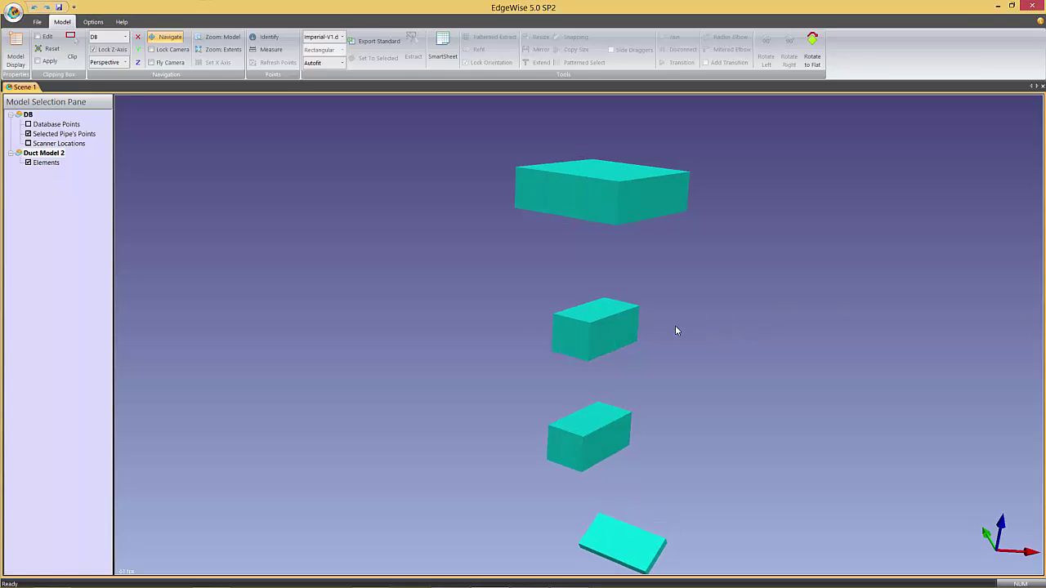
{"action": "left_click", "coordinate": [624, 416]}
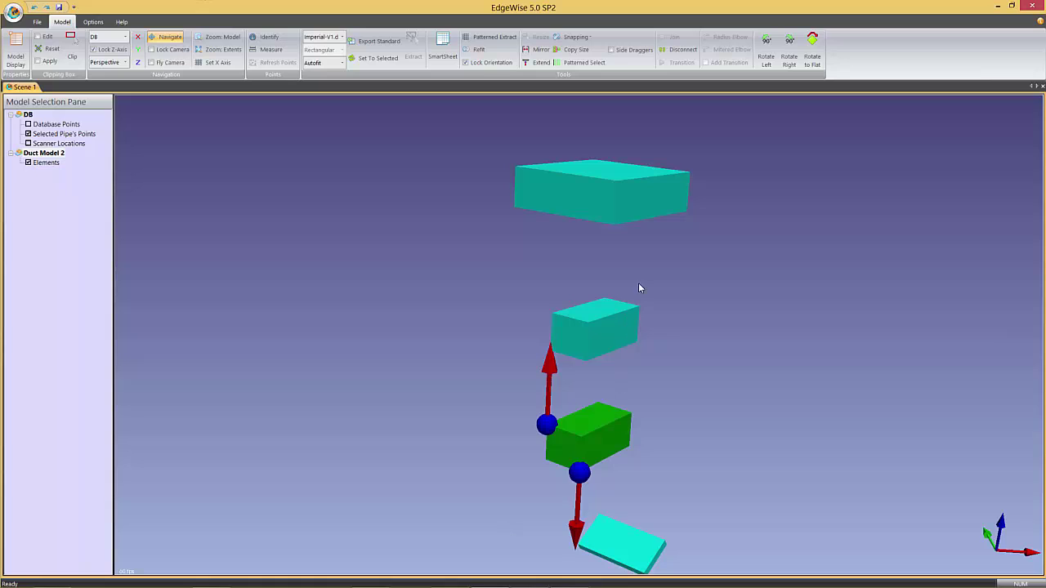
{"action": "left_click", "coordinate": [615, 327], "text": "ctrl"}
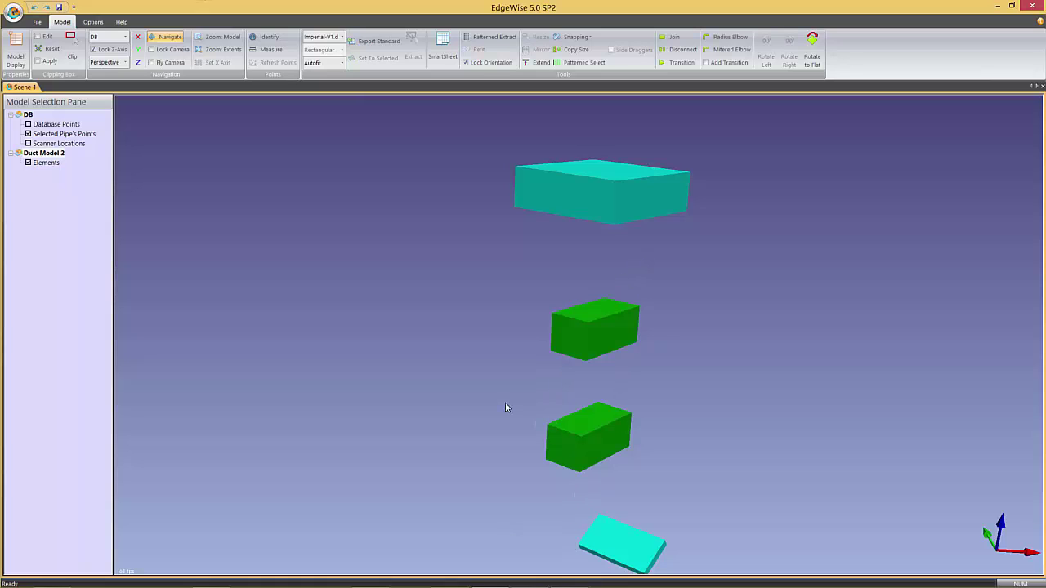
{"action": "key", "text": "ctrl+z"}
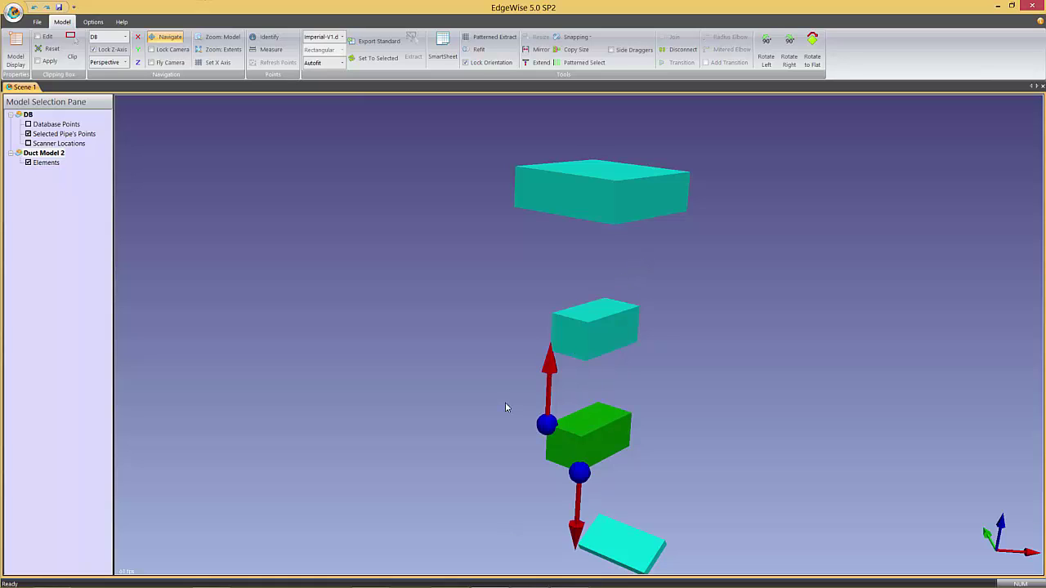
{"action": "left_click", "coordinate": [618, 334], "text": "ctrl"}
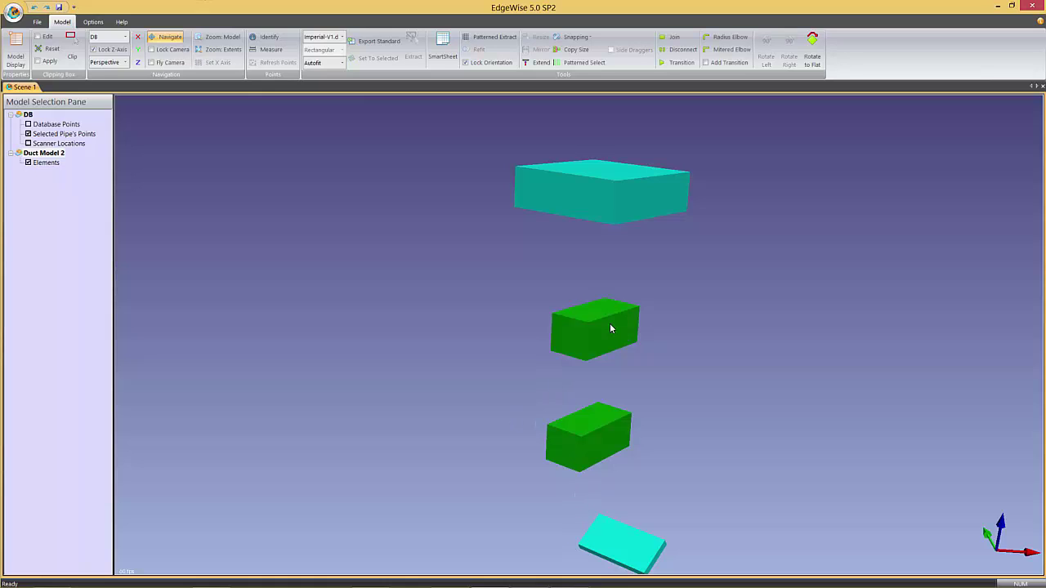
{"action": "left_click", "coordinate": [675, 38]}
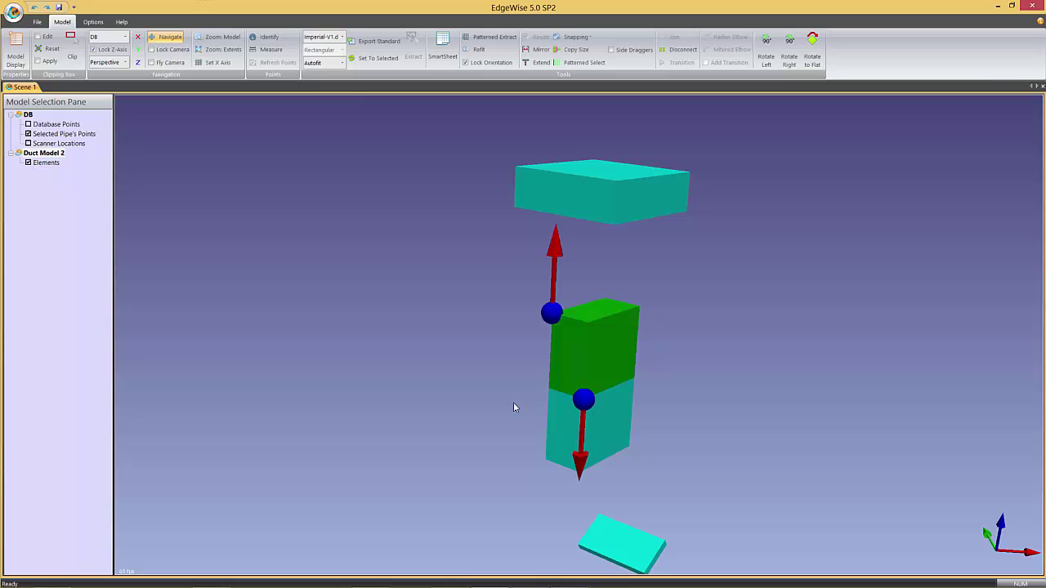
Connect the large top duct to the joined duct below it with a Transition.
{"action": "left_click", "coordinate": [617, 211], "text": "ctrl"}
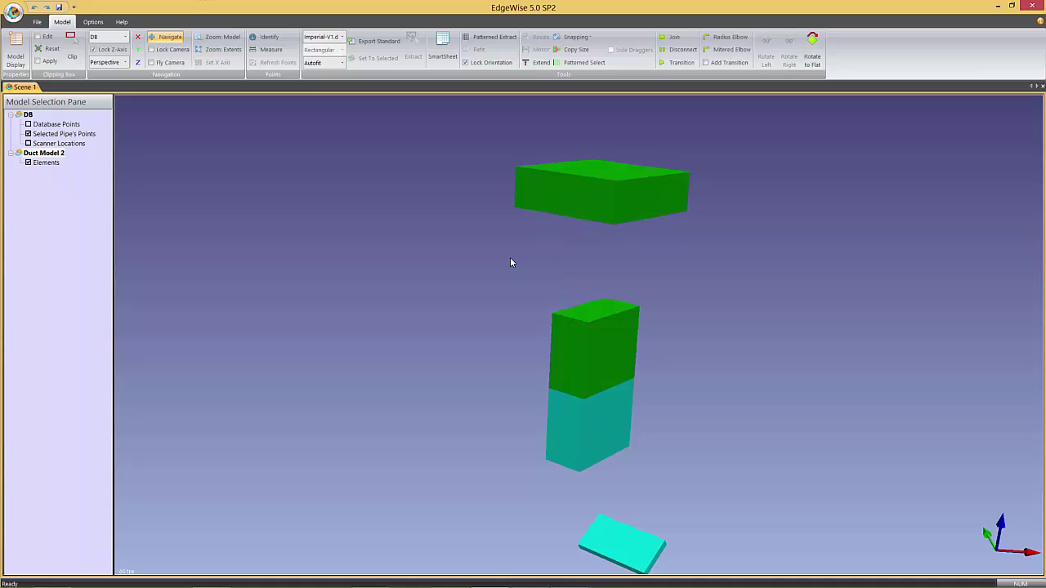
{"action": "left_click", "coordinate": [682, 63]}
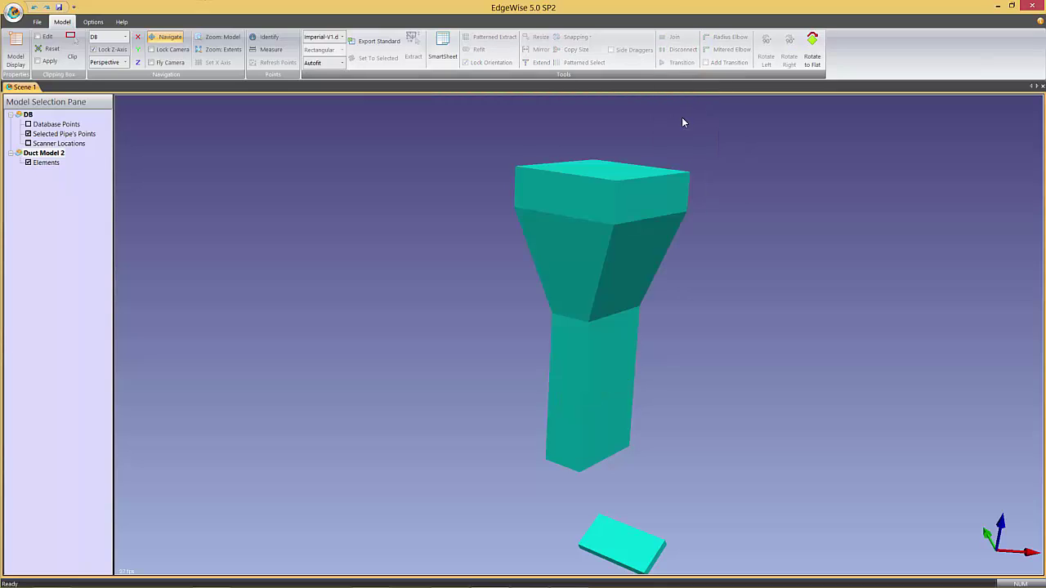
{"action": "left_click_drag", "start_coordinate": [739, 231], "coordinate": [771, 216]}
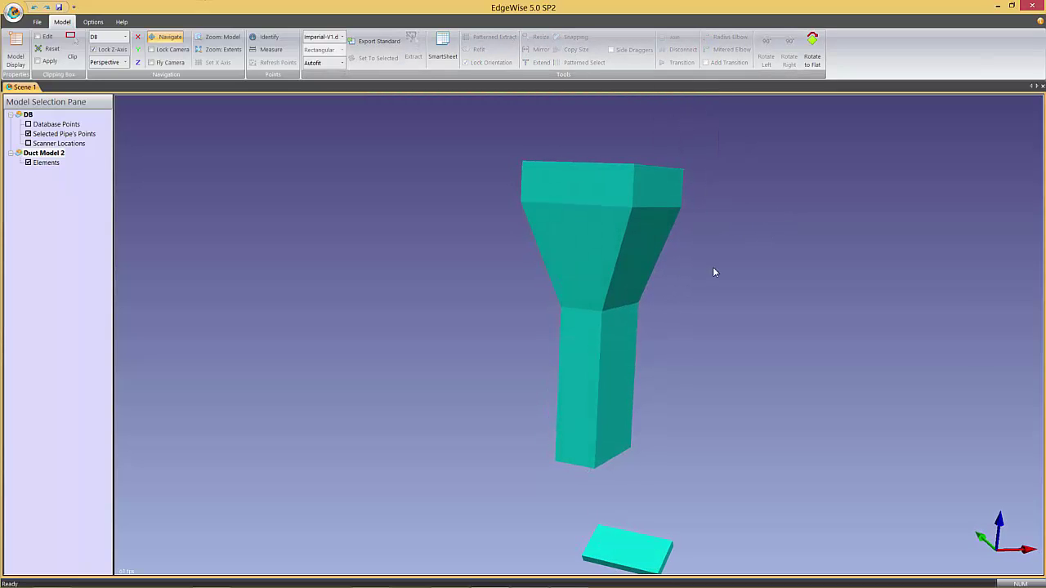
Select the entire connected duct run starting from its top duct, view it from another angle, and clear the selection.
{"action": "left_click", "coordinate": [609, 196]}
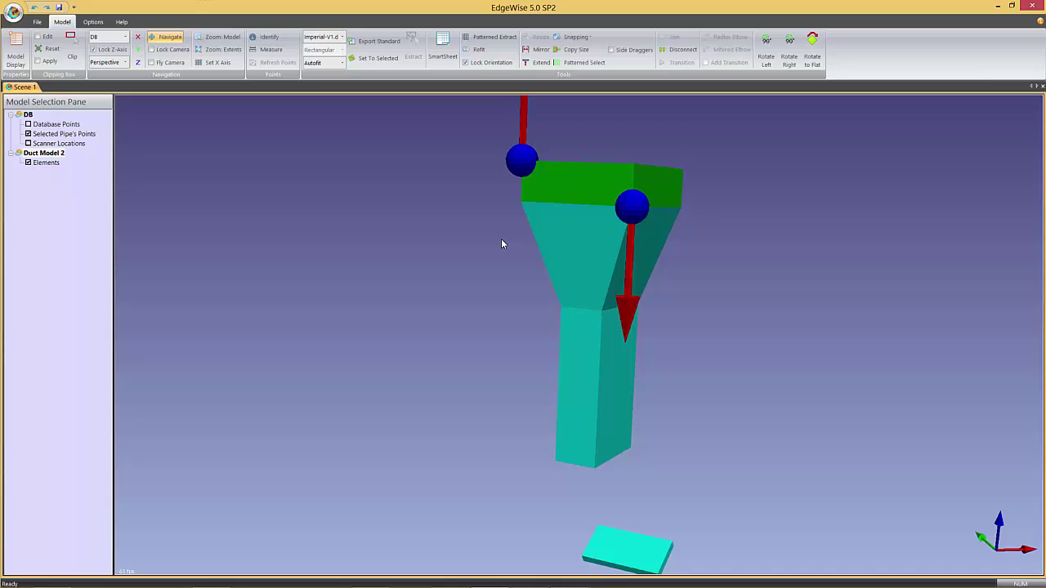
{"action": "double_click", "coordinate": [600, 189]}
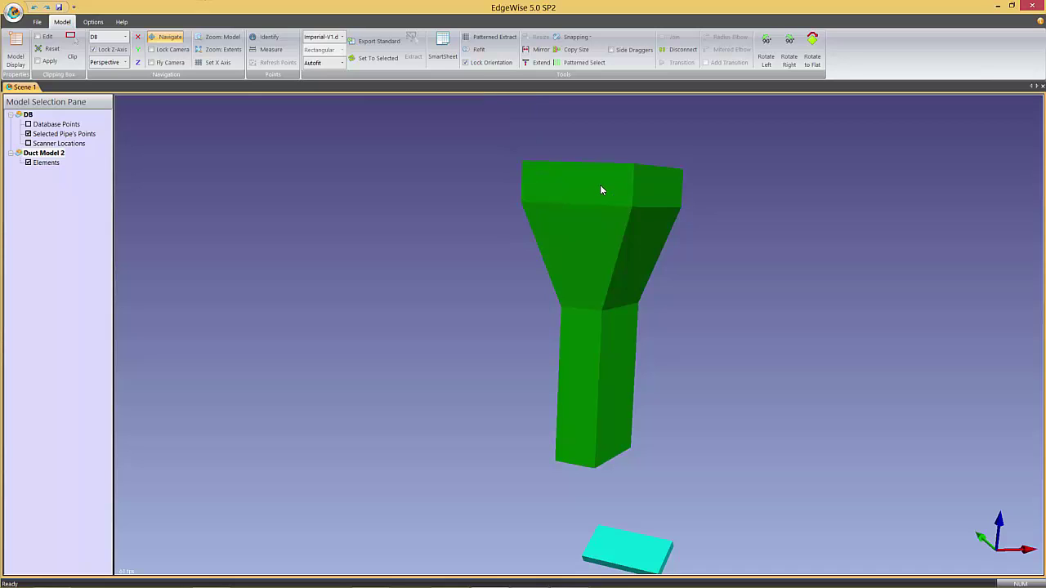
{"action": "left_click_drag", "start_coordinate": [695, 177], "coordinate": [644, 193]}
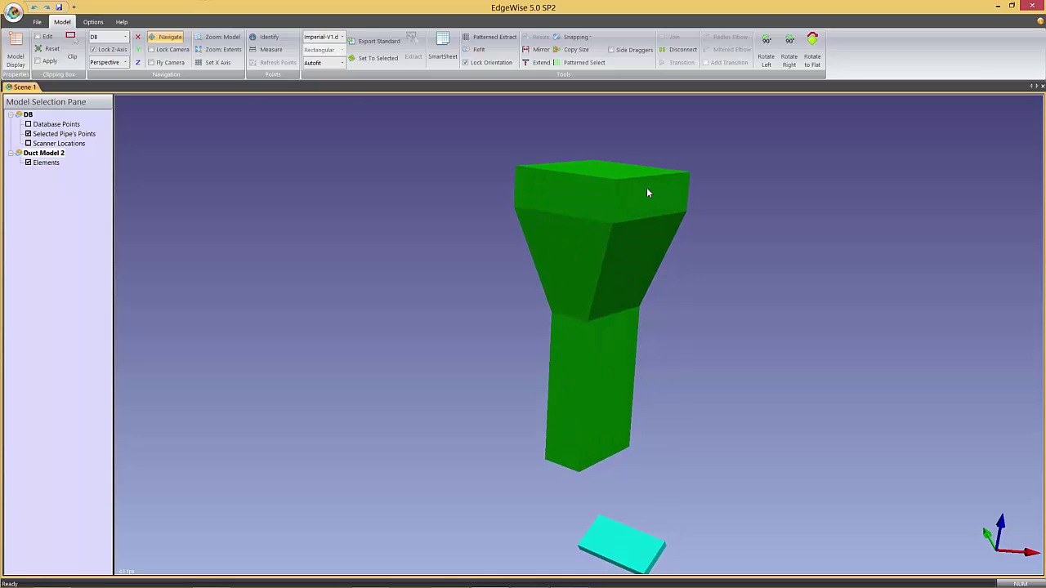
{"action": "left_click", "coordinate": [493, 239]}
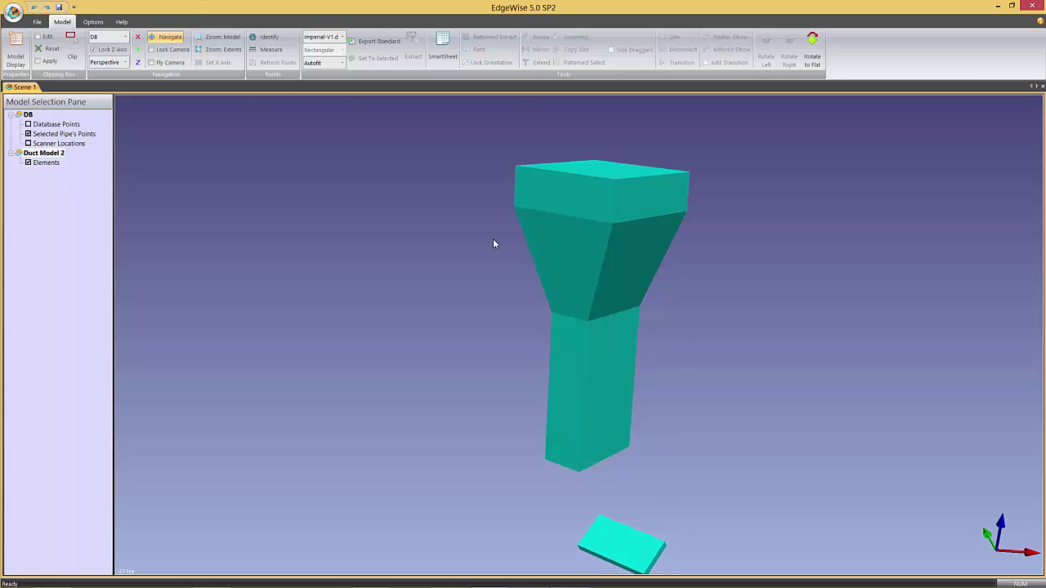
Move the selection from the top duct to the transition and the ducts connected below it.
{"action": "key", "text": "Tab"}
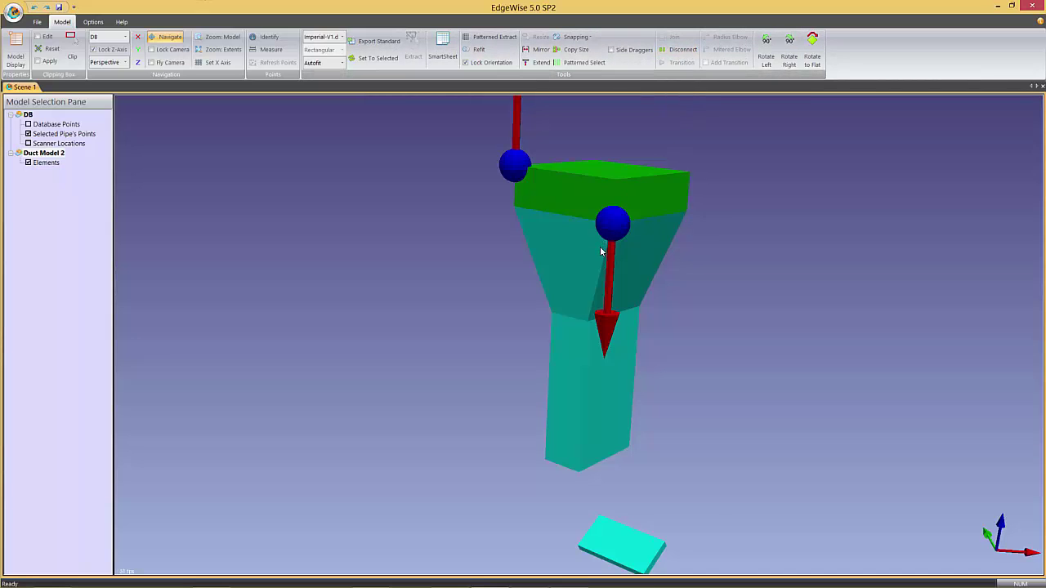
{"action": "key", "text": "Tab"}
{"action": "key", "text": "Tab"}
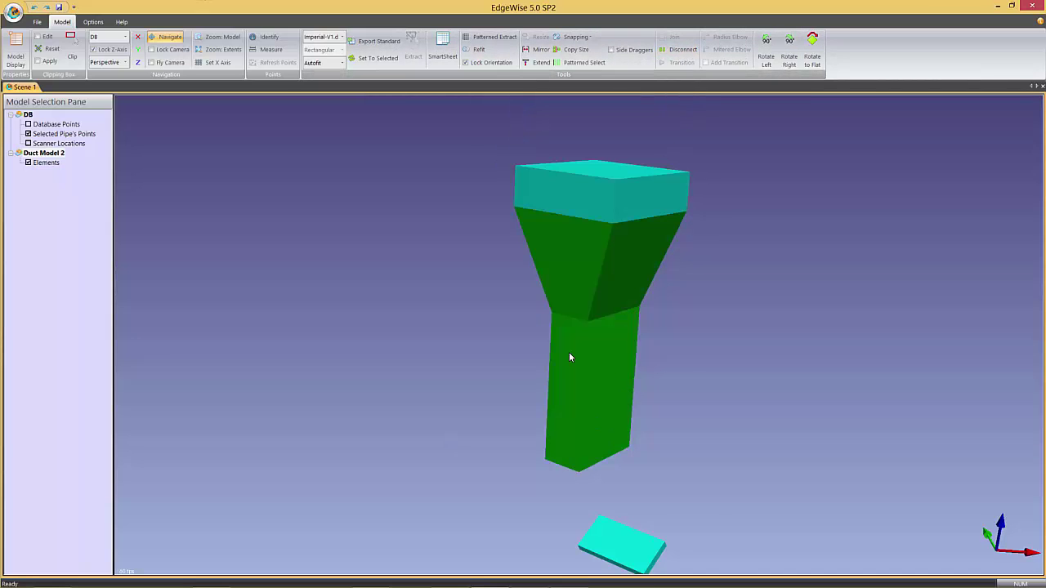
{"action": "key", "text": "Delete"}
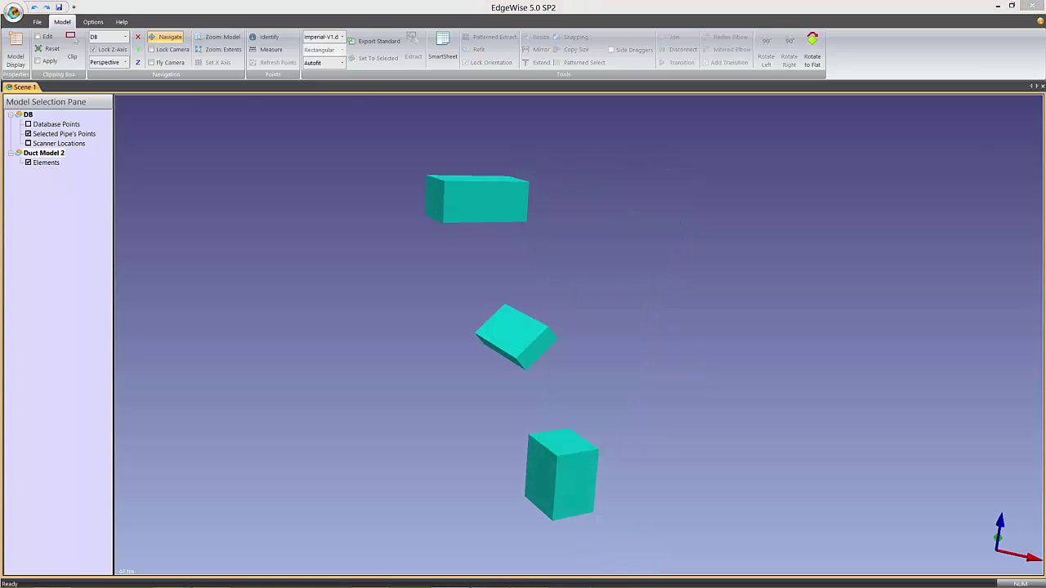
Connect the lowest duct to the tilted middle duct with a Radius Elbow that includes a transition.
{"action": "left_click", "coordinate": [593, 502]}
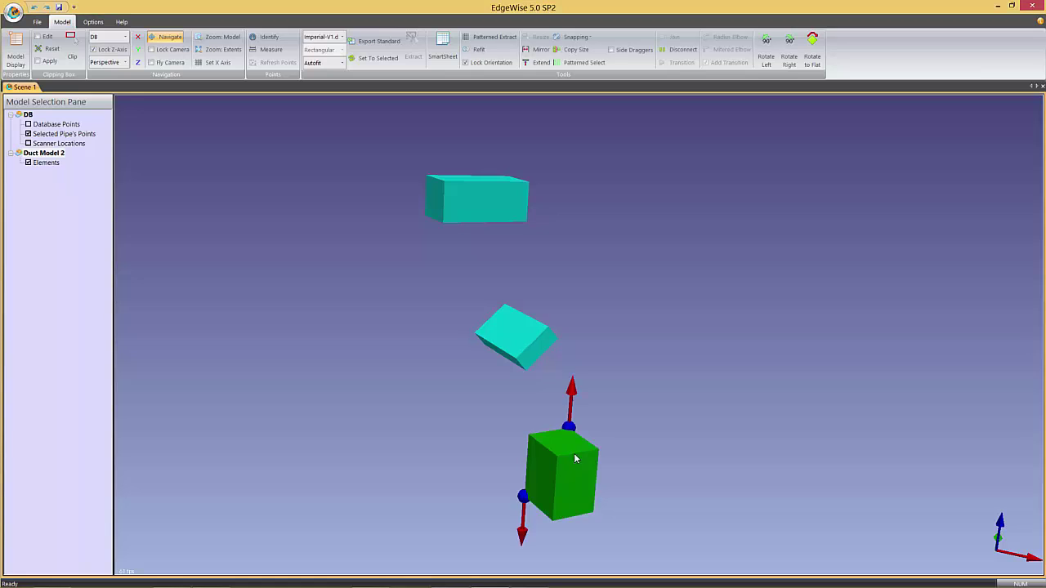
{"action": "left_click", "coordinate": [515, 337], "text": "ctrl"}
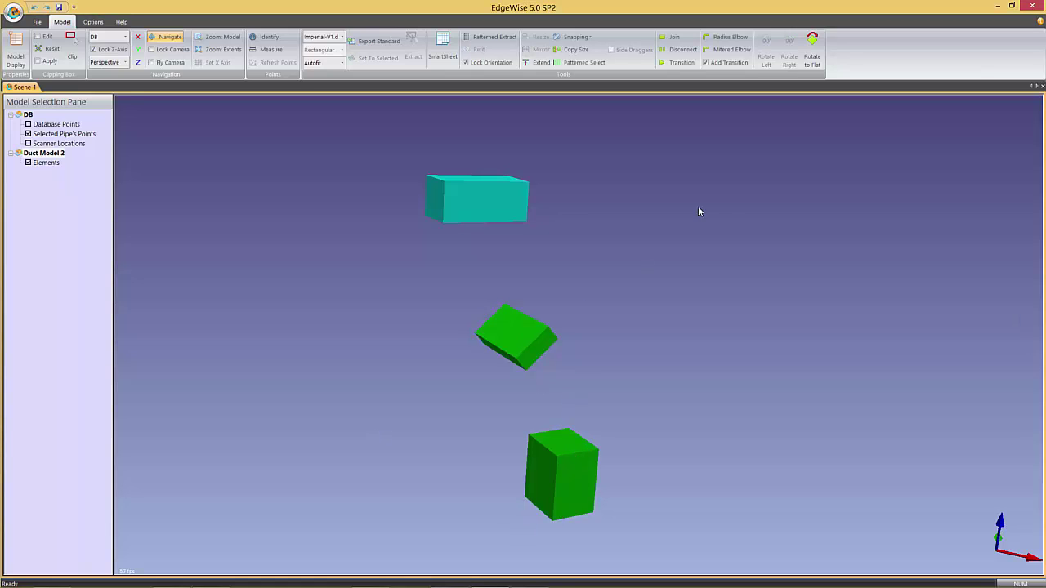
{"action": "left_click", "coordinate": [730, 37]}
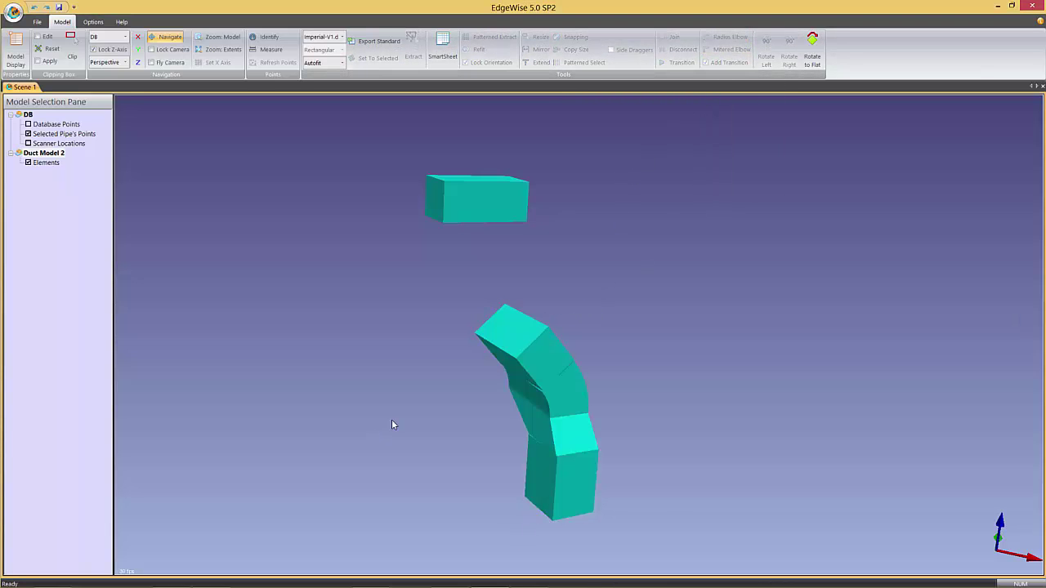
Connect the tilted middle duct to the upper duct with a Radius Elbow that includes a transition.
{"action": "left_click", "coordinate": [514, 343]}
{"action": "left_click", "coordinate": [478, 202], "text": "ctrl"}
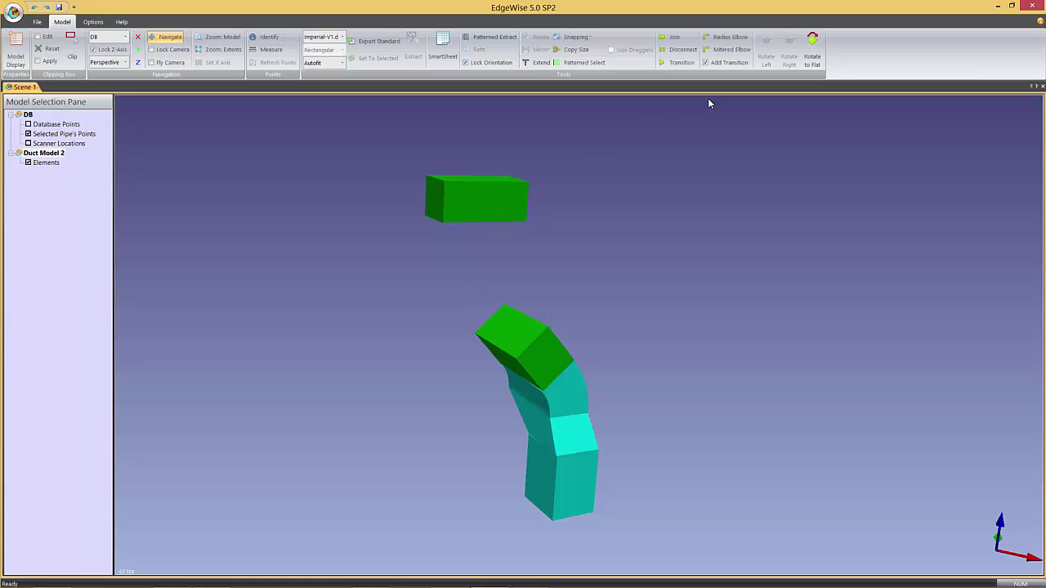
{"action": "left_click", "coordinate": [728, 37]}
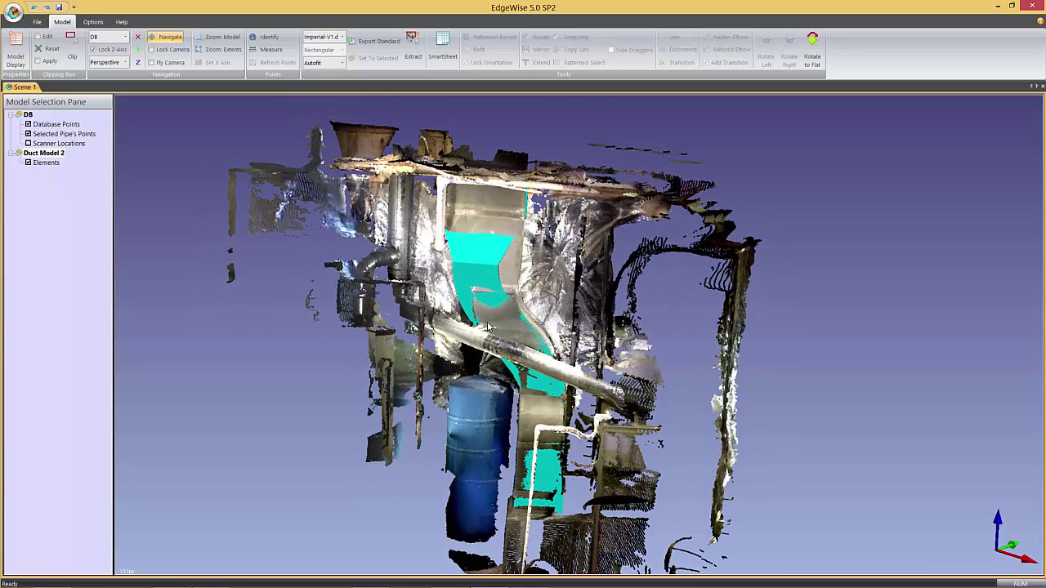
Adjust the upper elbow's radius against the point cloud, and delete that elbow together with its transition.
{"action": "left_click", "coordinate": [497, 291]}
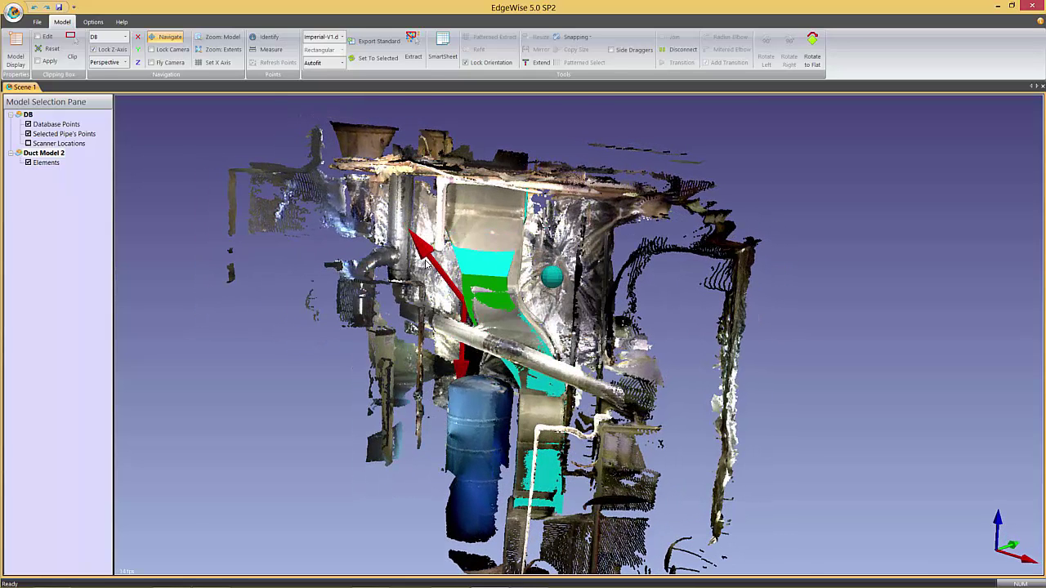
{"action": "left_click_drag", "start_coordinate": [425, 264], "coordinate": [432, 270]}
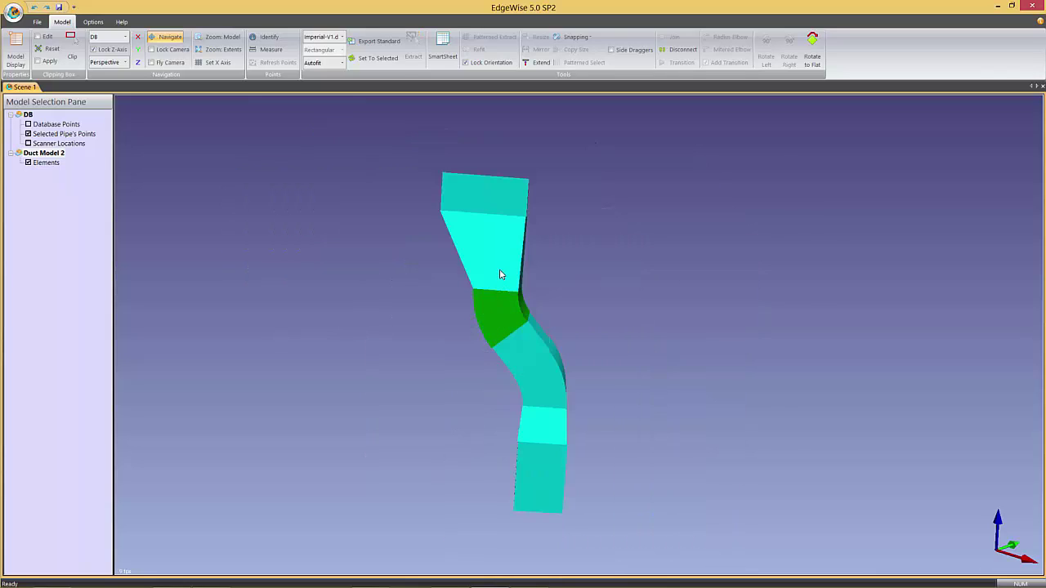
{"action": "left_click", "coordinate": [499, 269]}
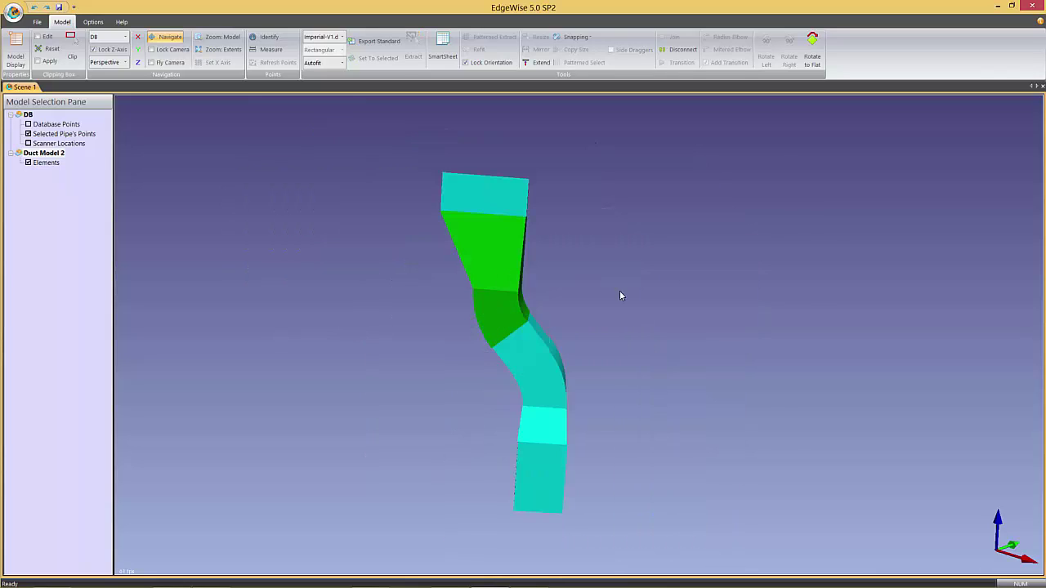
{"action": "key", "text": "Delete"}
Lengthen the upper duct downward and connect it to the tilted middle duct with a Radius Elbow that includes a transition.
{"action": "left_click_drag", "start_coordinate": [685, 205], "coordinate": [781, 286]}
{"action": "left_click", "coordinate": [490, 215]}
{"action": "left_click_drag", "start_coordinate": [450, 309], "coordinate": [452, 376]}
{"action": "left_click", "coordinate": [533, 352], "text": "ctrl"}
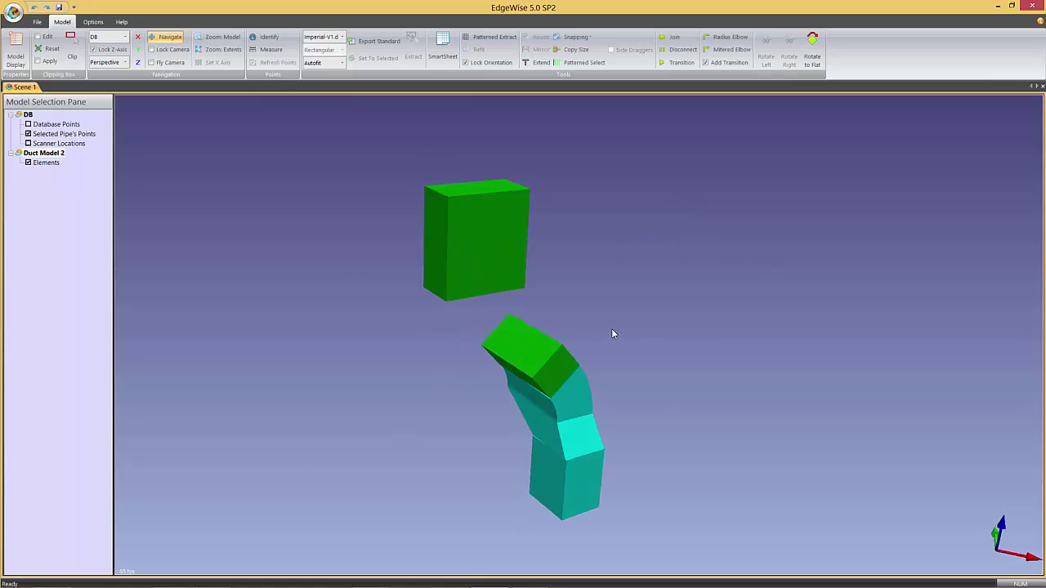
{"action": "left_click", "coordinate": [730, 37]}
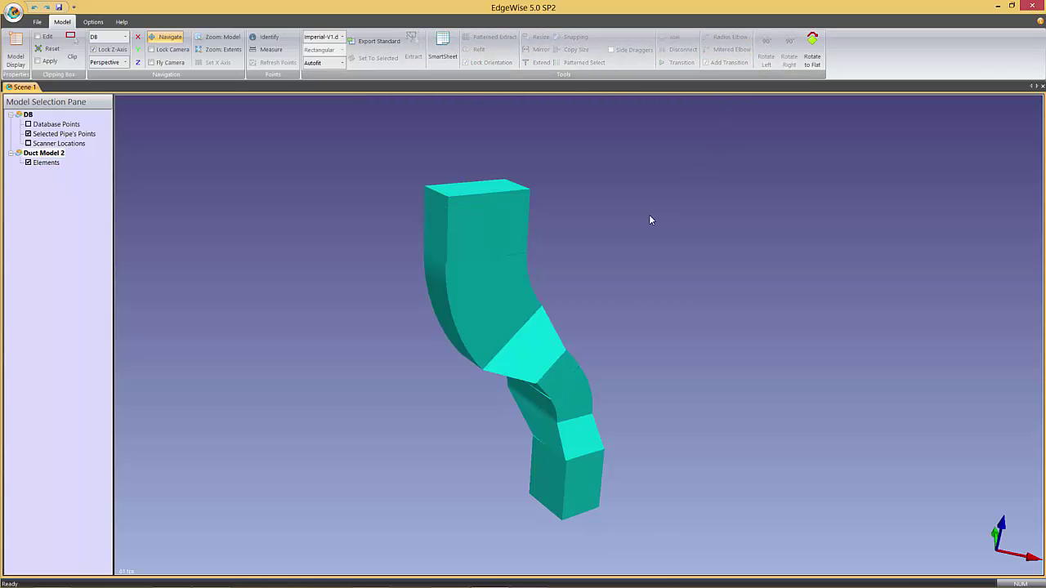
Delete the large upper elbow and the transition joining it to the tilted middle duct.
{"action": "left_click", "coordinate": [539, 341]}
{"action": "left_click", "coordinate": [486, 325], "text": "ctrl"}
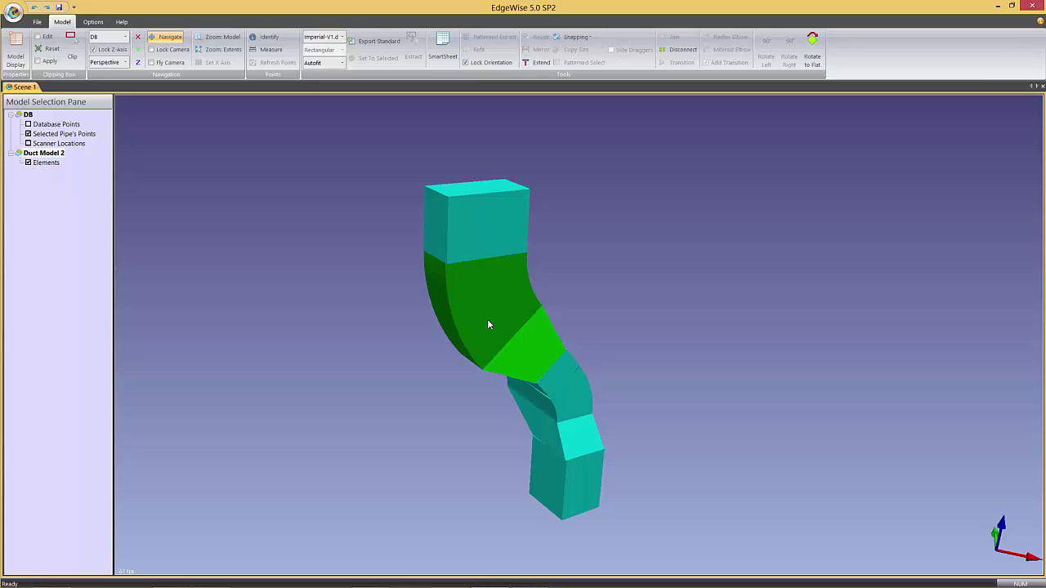
{"action": "key", "text": "Delete"}
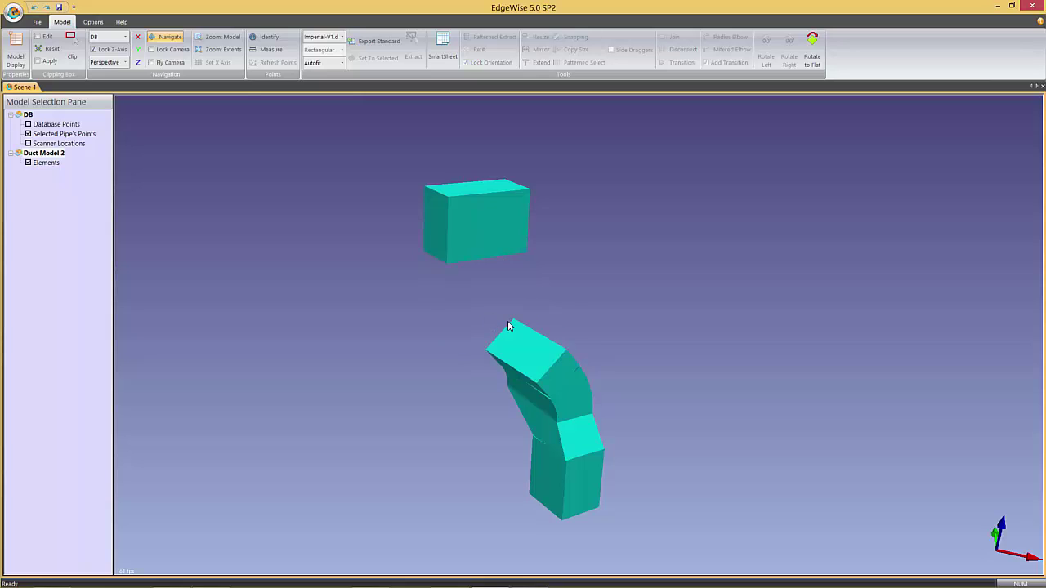
Shorten the upper duct from its lower end and connect it to the tilted middle duct with a Radius Elbow including a transition.
{"action": "left_click", "coordinate": [477, 219]}
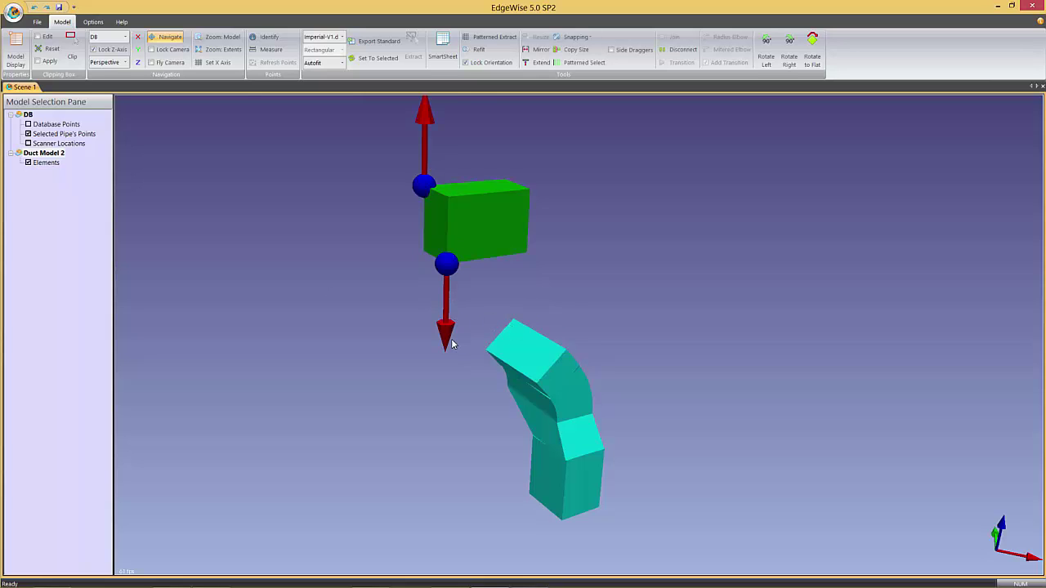
{"action": "left_click_drag", "start_coordinate": [452, 344], "coordinate": [452, 301]}
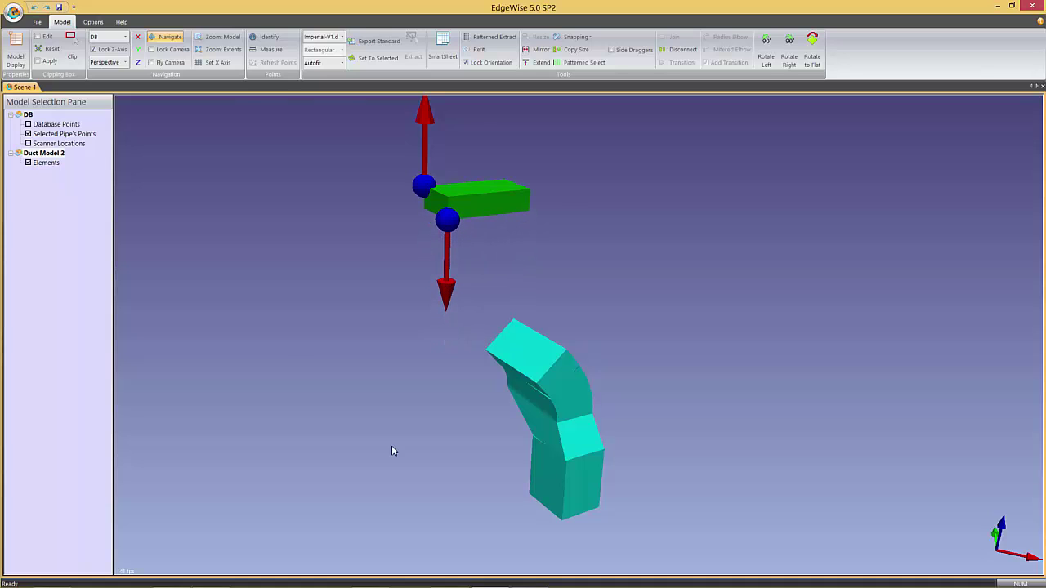
{"action": "left_click", "coordinate": [527, 347], "text": "ctrl"}
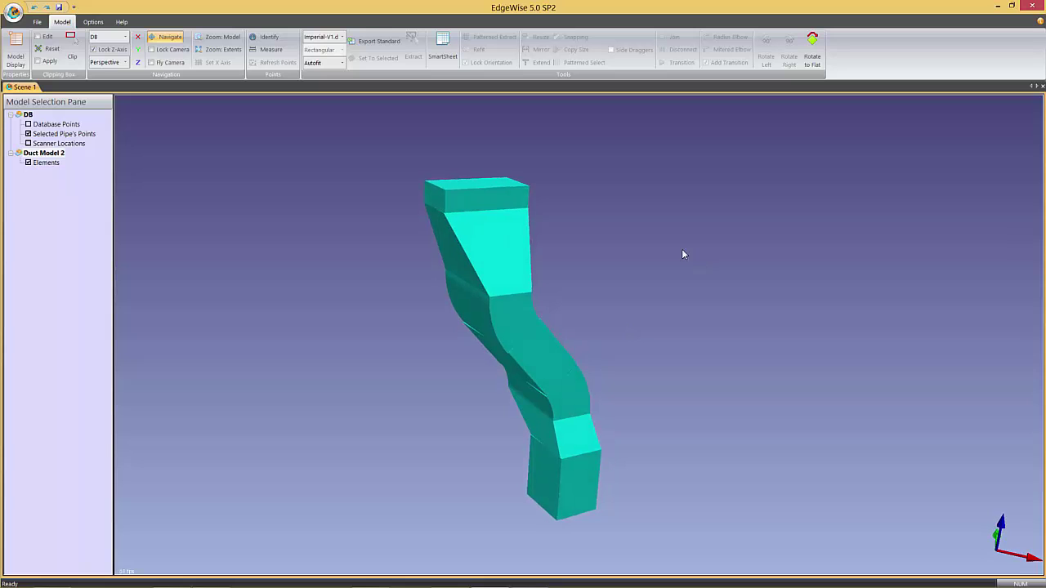
Close the gap above the lower elbow by snapping the thin connecting piece to the tilted middle duct with Reconnect.
{"action": "scroll", "coordinate": [654, 251], "scroll_direction": "up", "scroll_amount": 5}
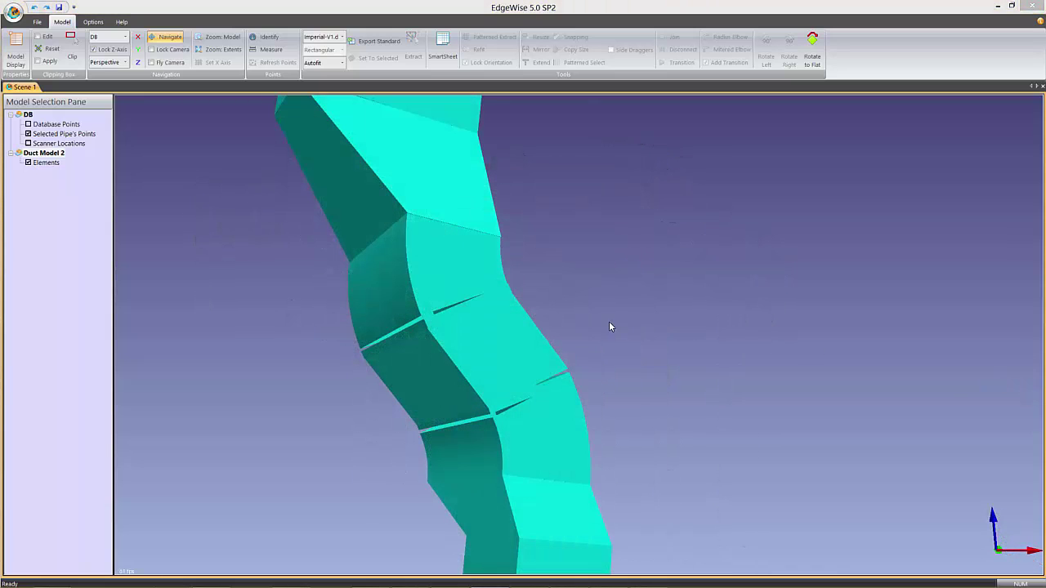
{"action": "left_click_drag", "start_coordinate": [510, 383], "coordinate": [597, 314]}
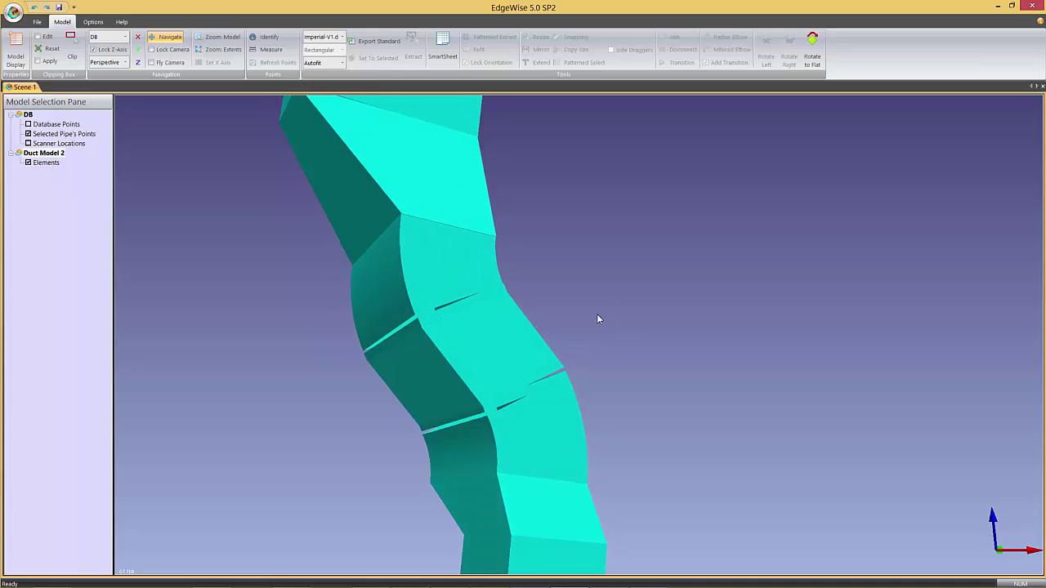
{"action": "left_click", "coordinate": [559, 375]}
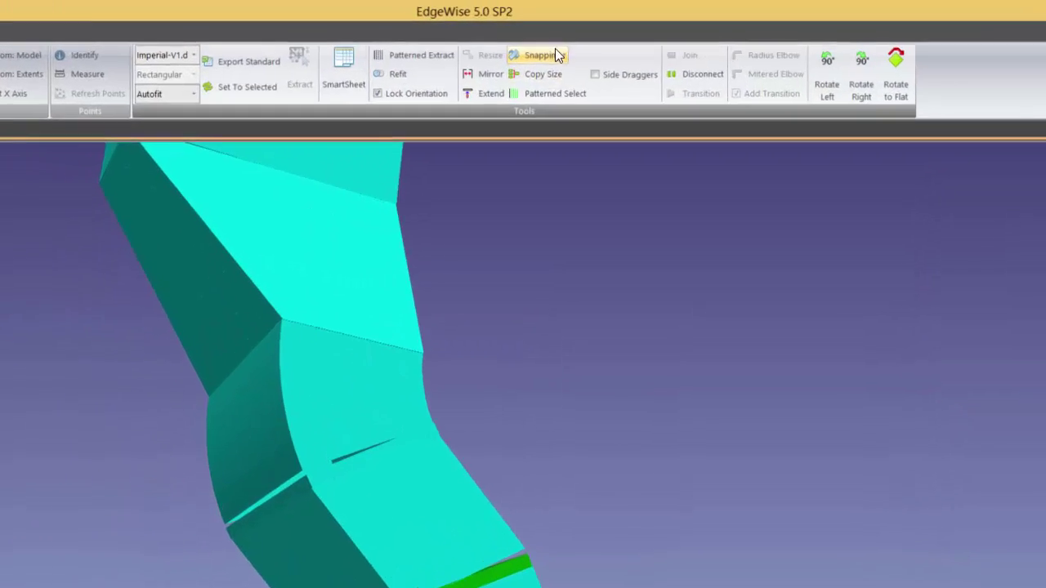
{"action": "left_click", "coordinate": [576, 36]}
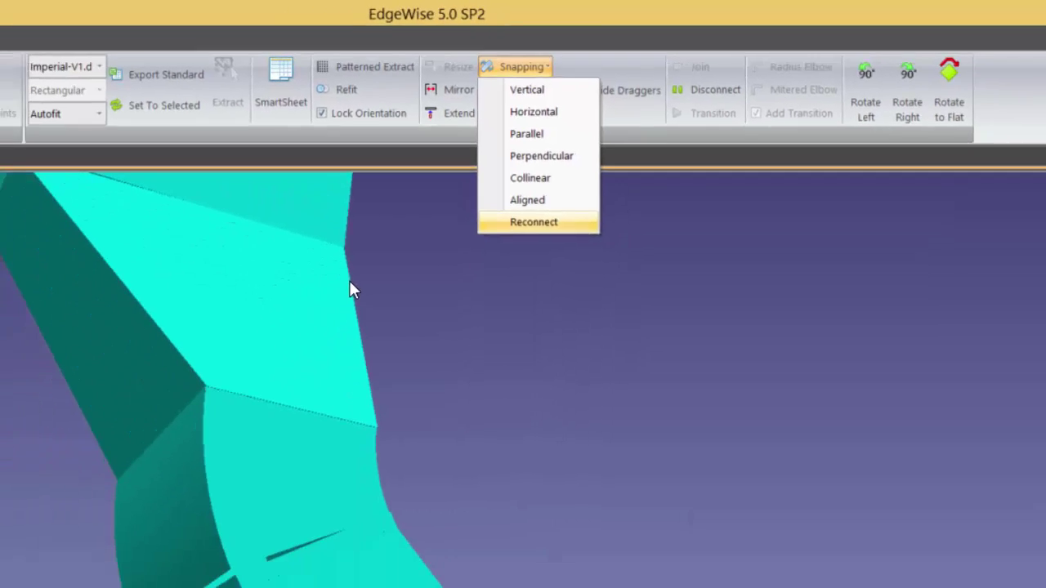
{"action": "left_click", "coordinate": [532, 355]}
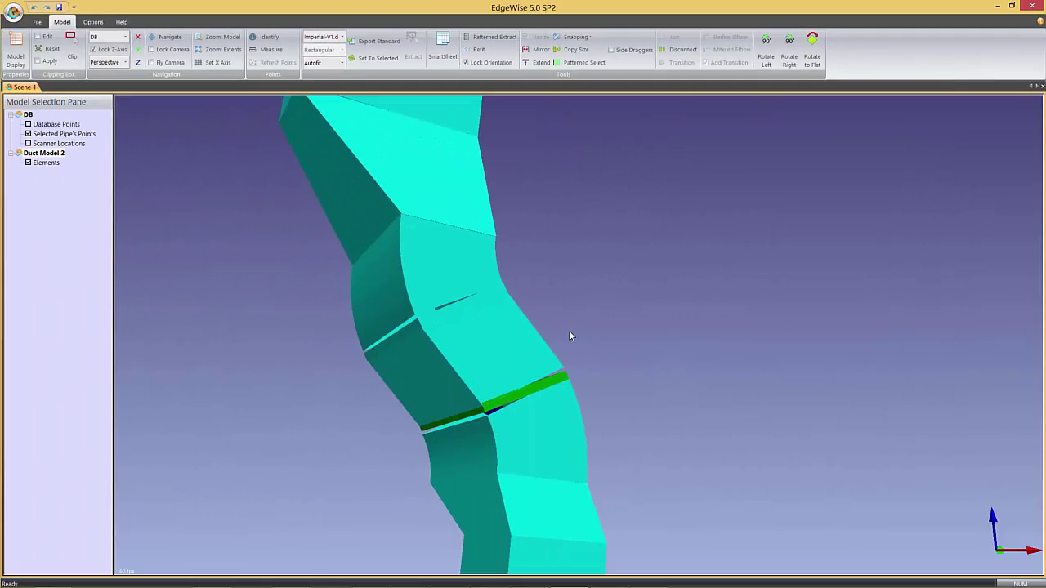
{"action": "left_click", "coordinate": [529, 355]}
{"action": "left_click", "coordinate": [530, 356]}
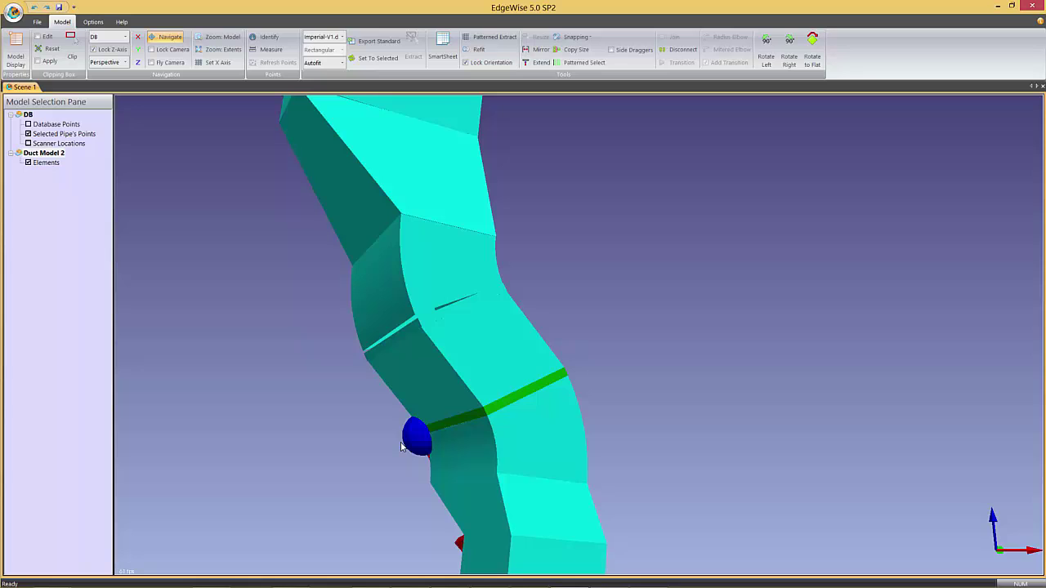
Apply Reconnect snapping to the thin transition piece between the upper elbow and the tilted middle duct.
{"action": "left_click_drag", "start_coordinate": [580, 357], "coordinate": [617, 358]}
{"action": "left_click", "coordinate": [445, 326]}
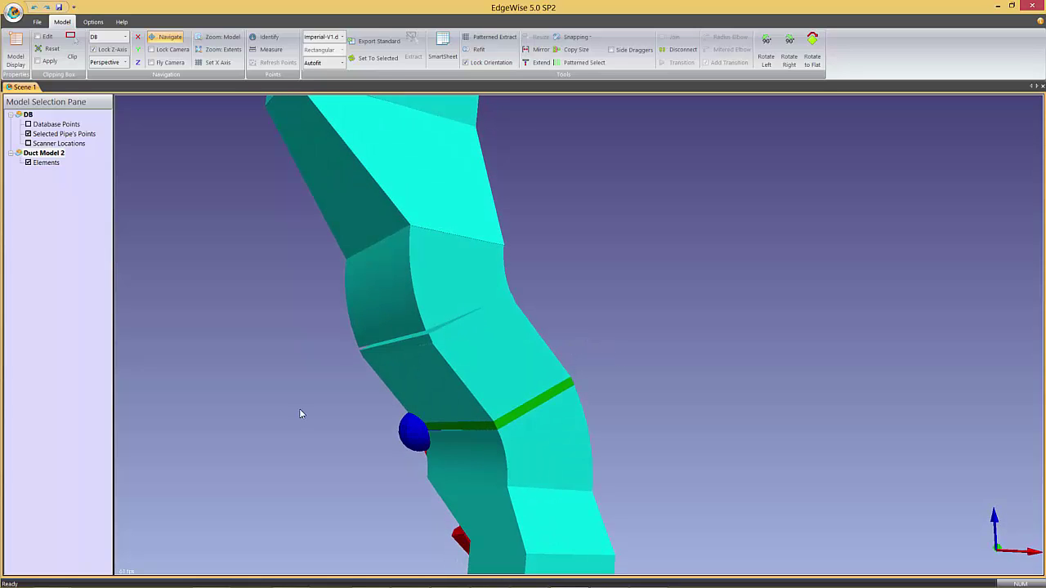
{"action": "left_click", "coordinate": [573, 36]}
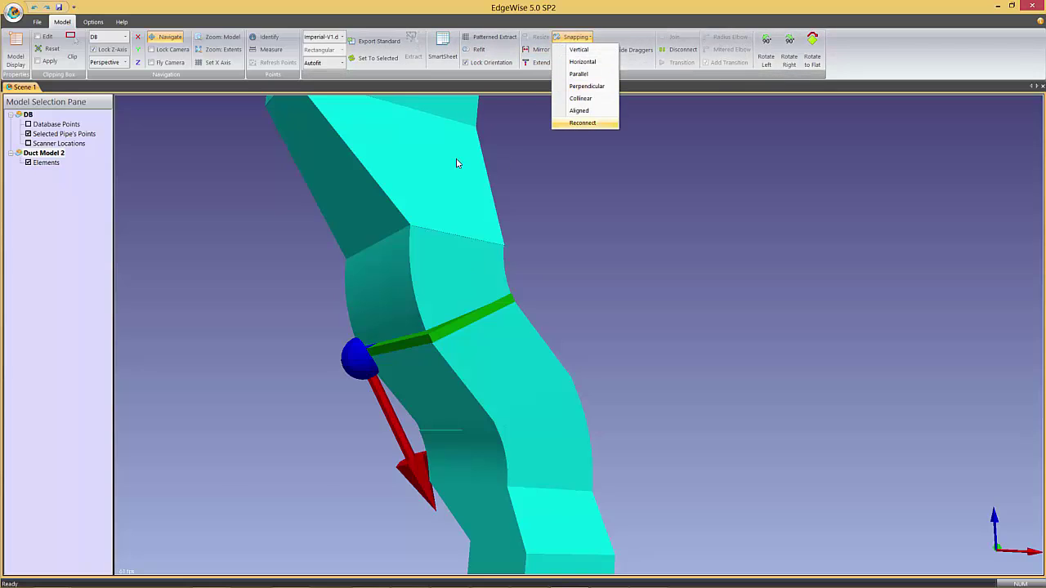
{"action": "left_click", "coordinate": [582, 123]}
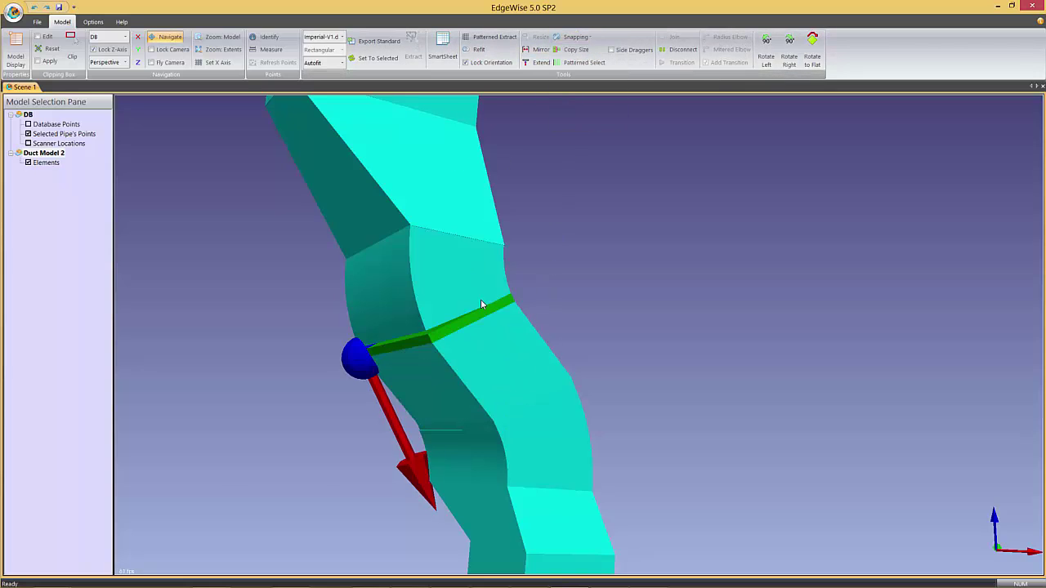
Snap the upper elbow to the piece directly below it with Reconnect, and clear the selection.
{"action": "left_click", "coordinate": [356, 357]}
{"action": "left_click", "coordinate": [573, 37]}
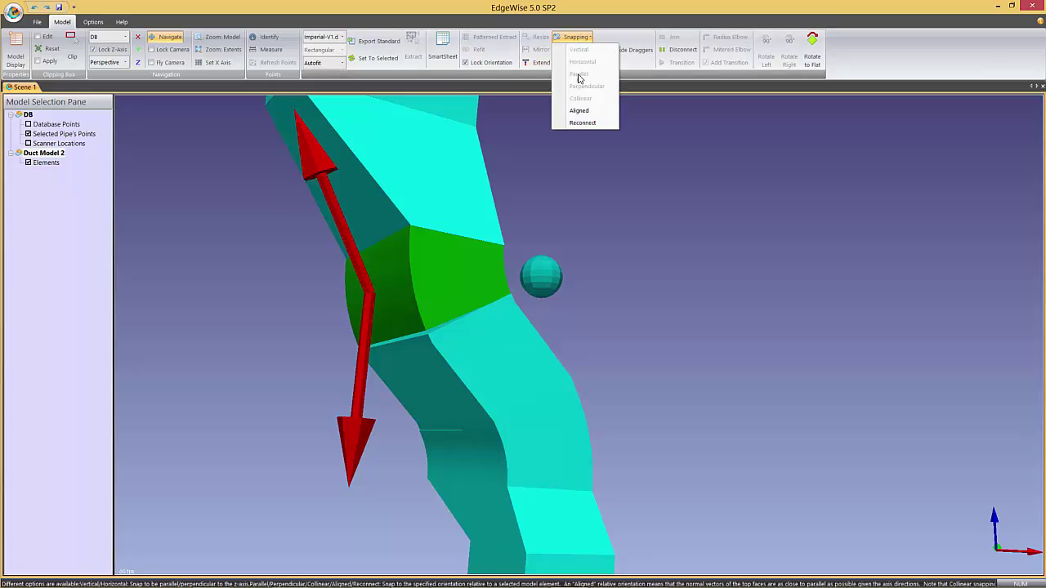
{"action": "left_click", "coordinate": [583, 122]}
{"action": "left_click", "coordinate": [463, 329]}
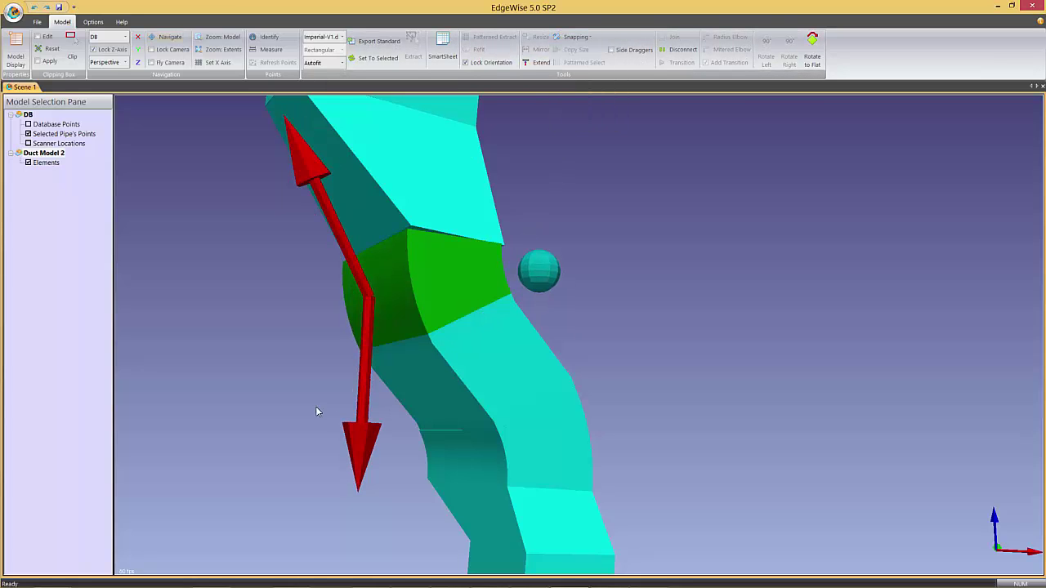
{"action": "key", "text": "Escape"}
{"action": "left_click_drag", "start_coordinate": [608, 311], "coordinate": [556, 328]}
{"action": "key", "text": "Escape"}
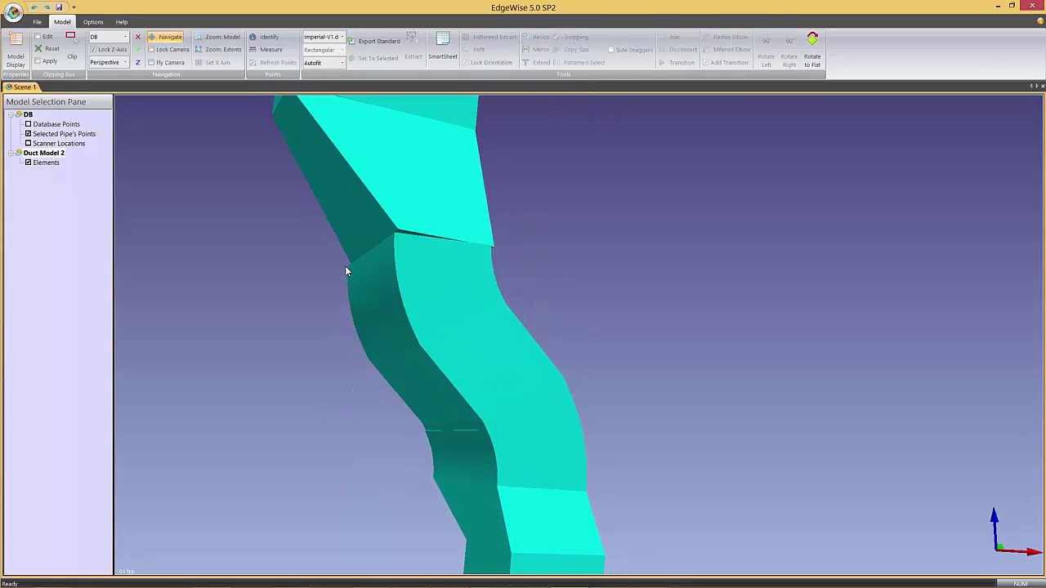
Snap the large upper transition to the top of the upper elbow with Reconnect.
{"action": "left_click", "coordinate": [345, 270]}
{"action": "left_click", "coordinate": [573, 37]}
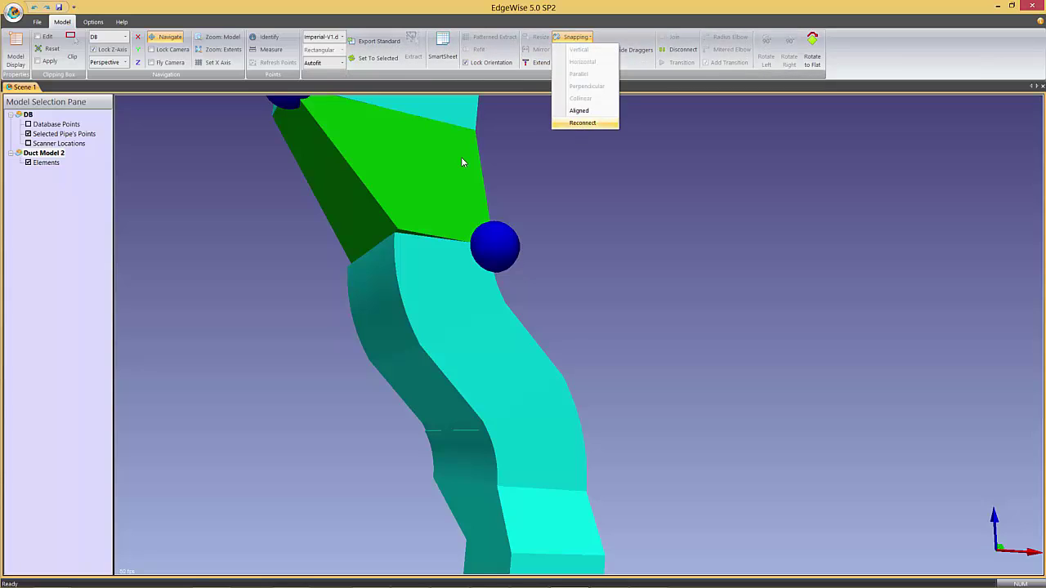
{"action": "left_click", "coordinate": [415, 237]}
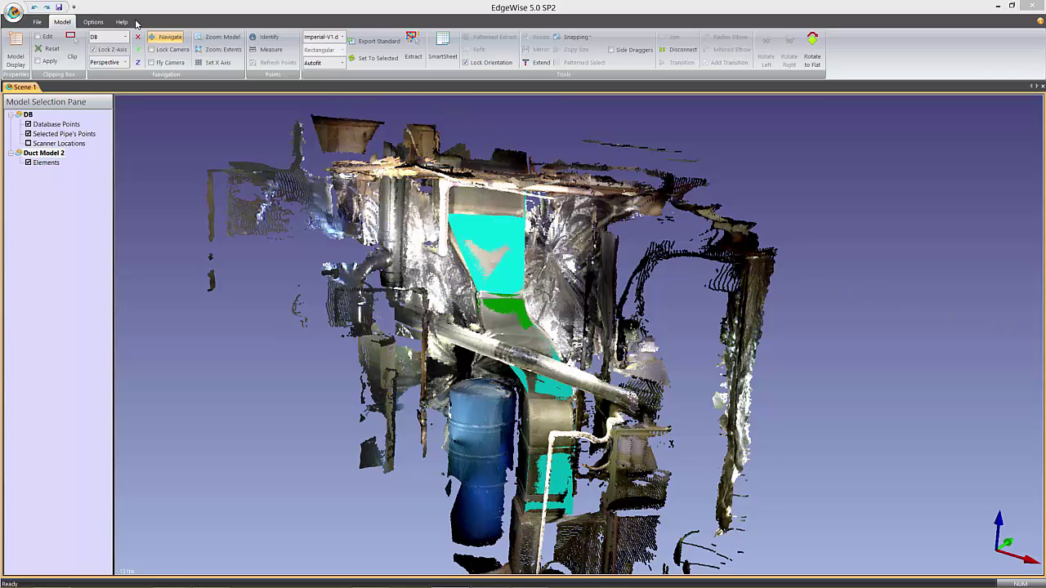
Examine the output options, including the export formats offered for the model.
{"action": "left_click", "coordinate": [37, 22]}
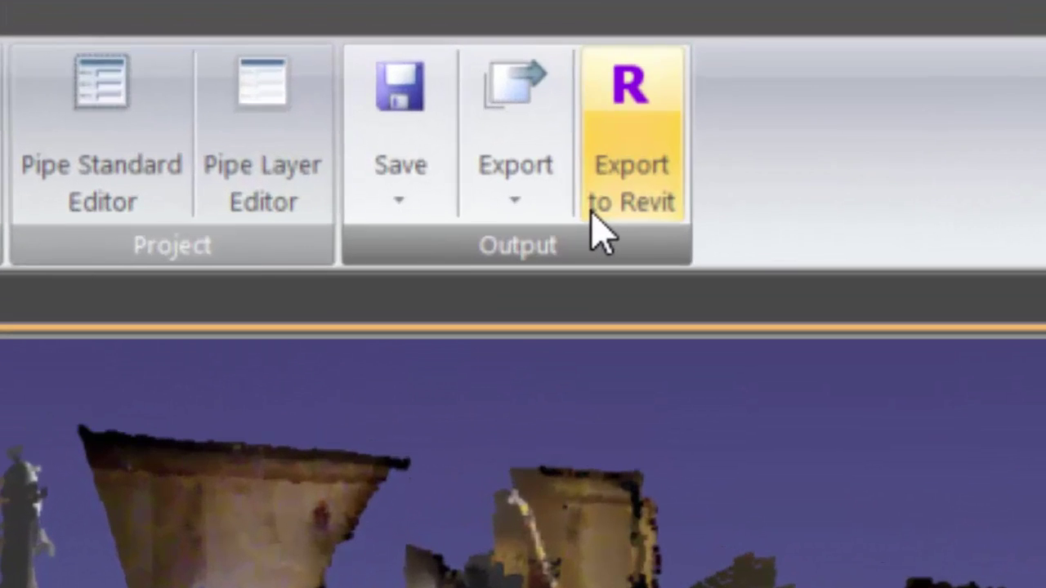
{"action": "left_click", "coordinate": [508, 206]}
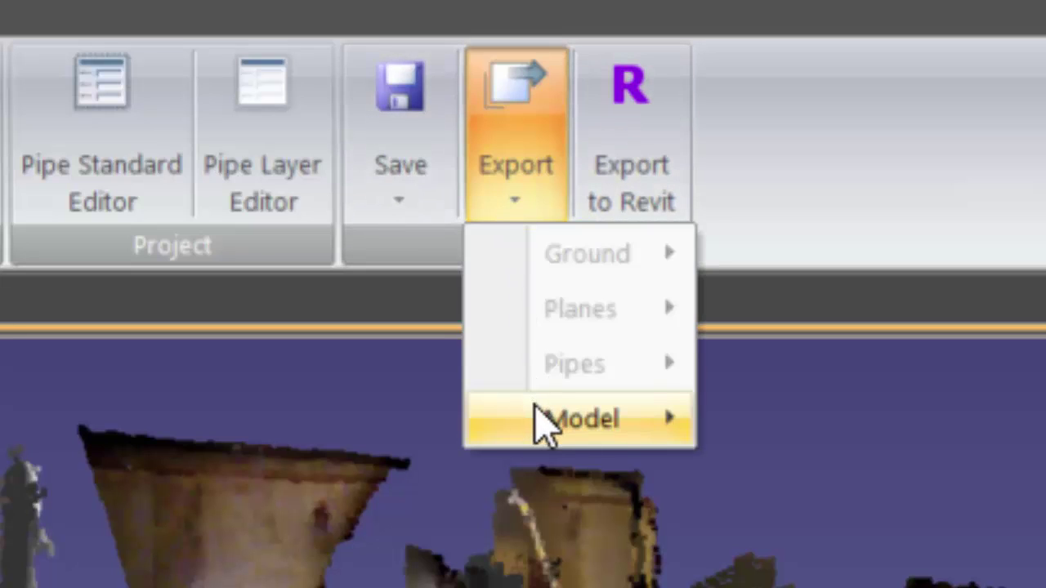
{"action": "mouse_move", "coordinate": [537, 404]}
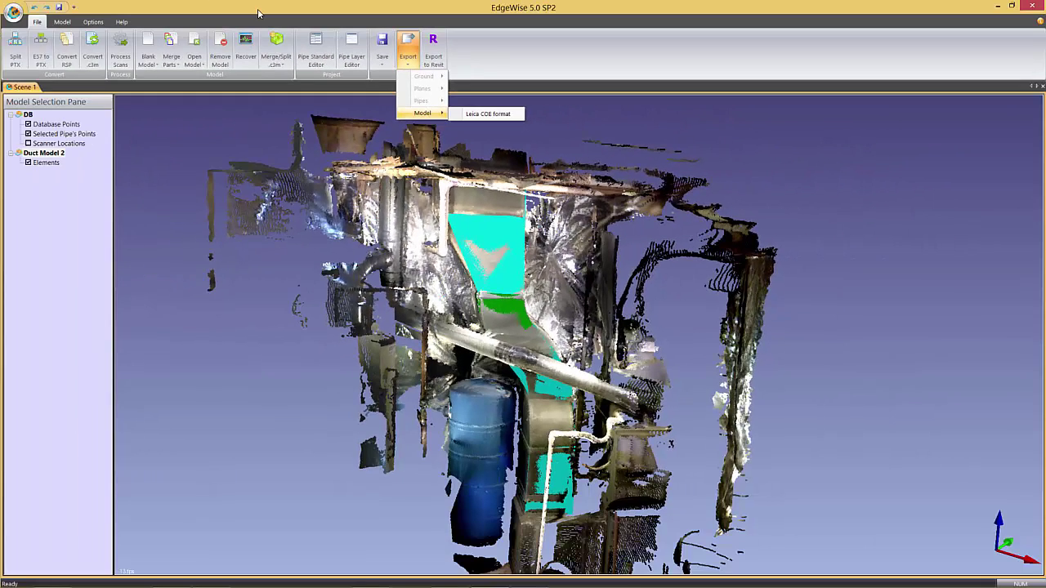
Open the program's About information to check its version and contact details.
{"action": "left_click", "coordinate": [121, 22]}
{"action": "left_click", "coordinate": [68, 41]}
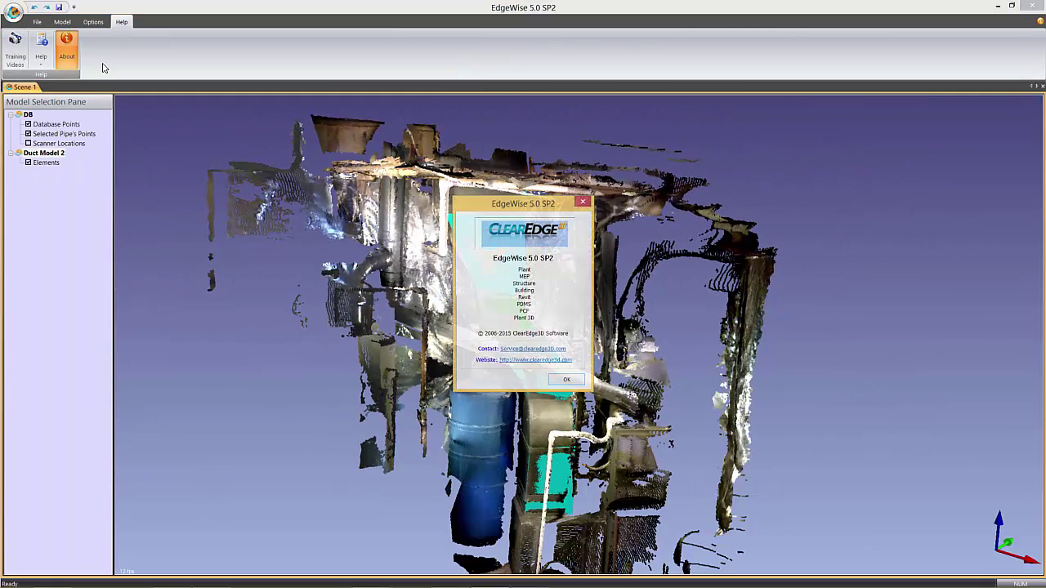